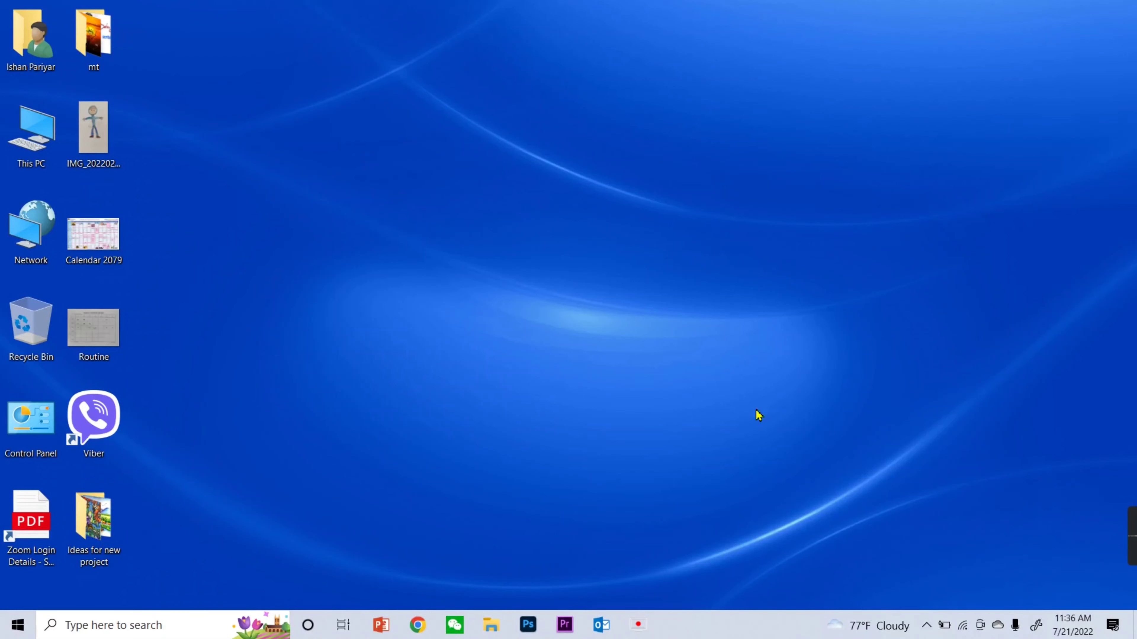
Launch Photoshop from the taskbar and wait for its Home screen with recent files.
click(528, 624)
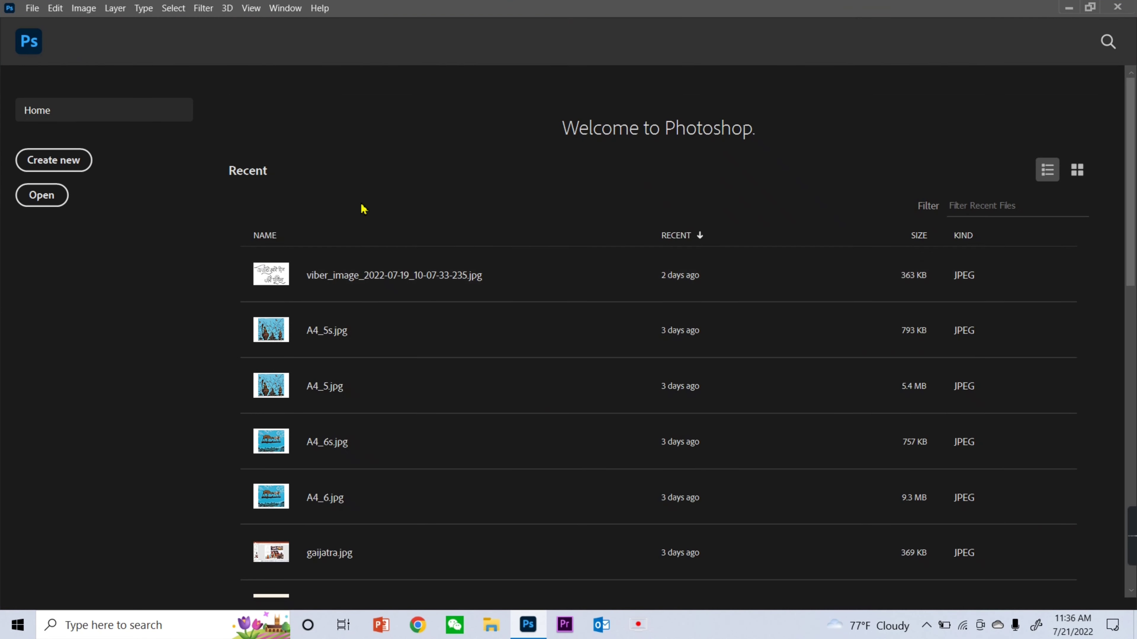
Create a blank 5400 x 7200 px, 300 ppi Poster document and collapse the side panels.
click(71, 160)
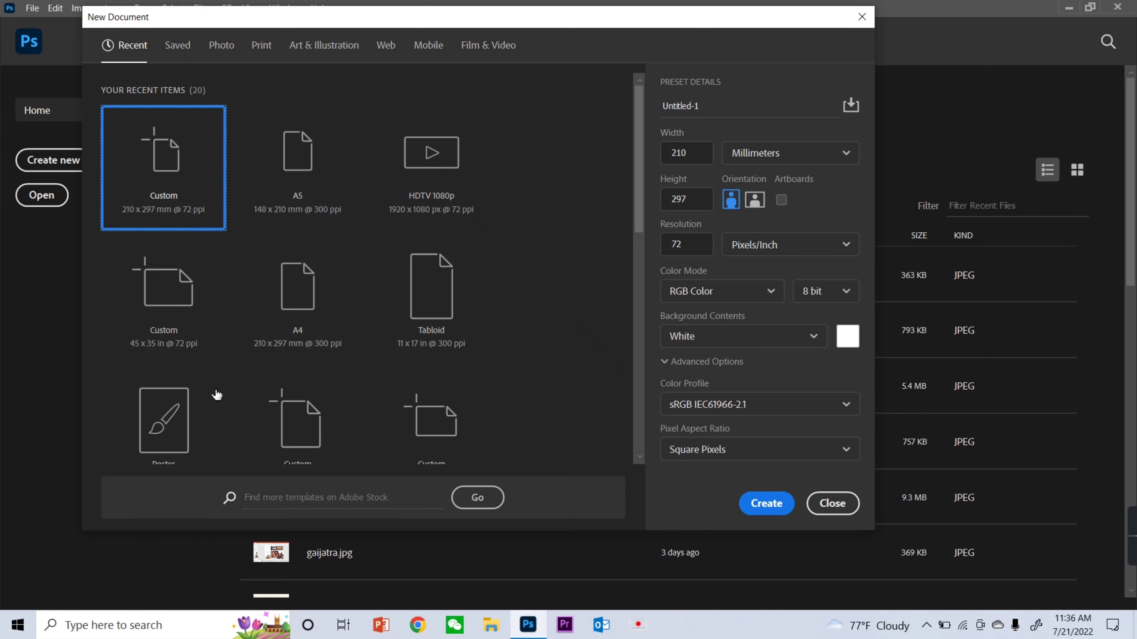
click(217, 396)
click(774, 504)
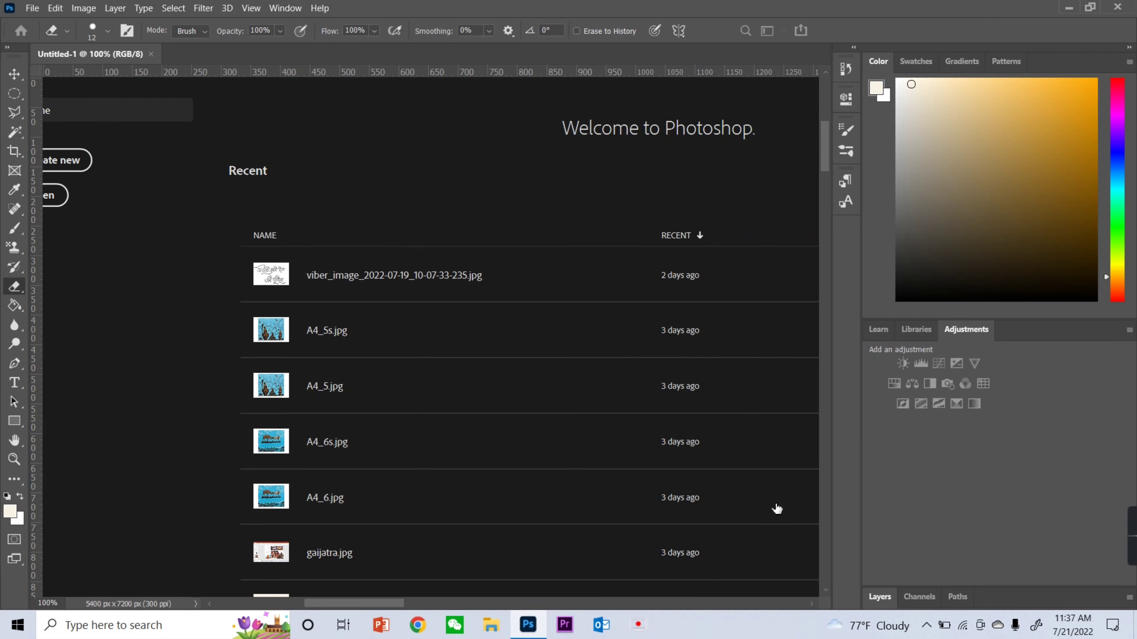
scroll(464, 227, up, 2)
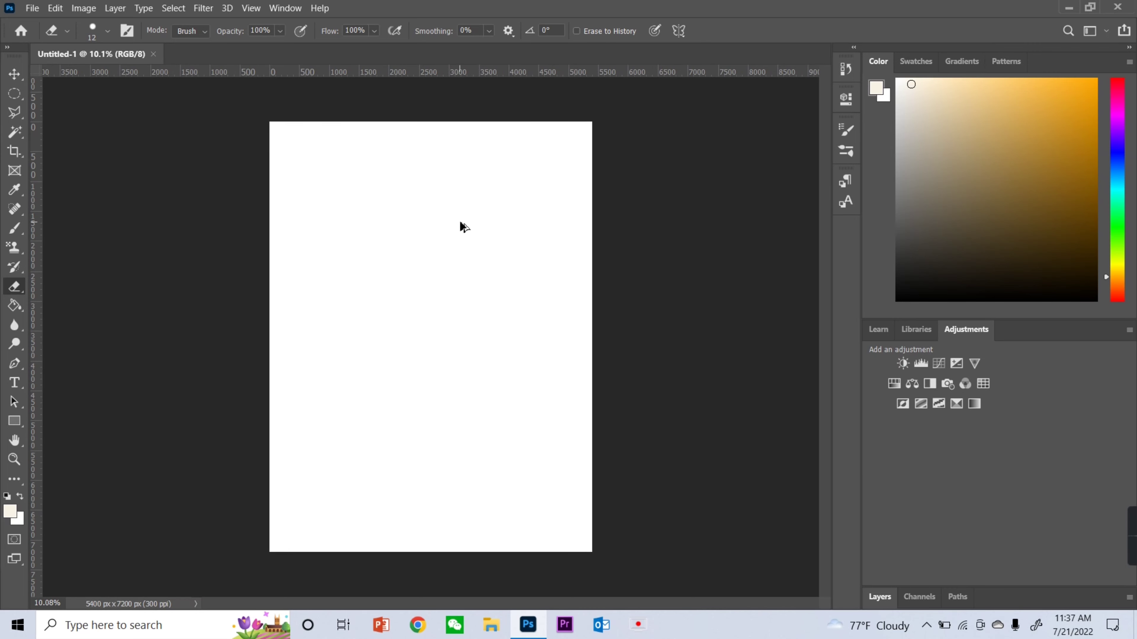
click(854, 46)
scroll(853, 372, up, 1)
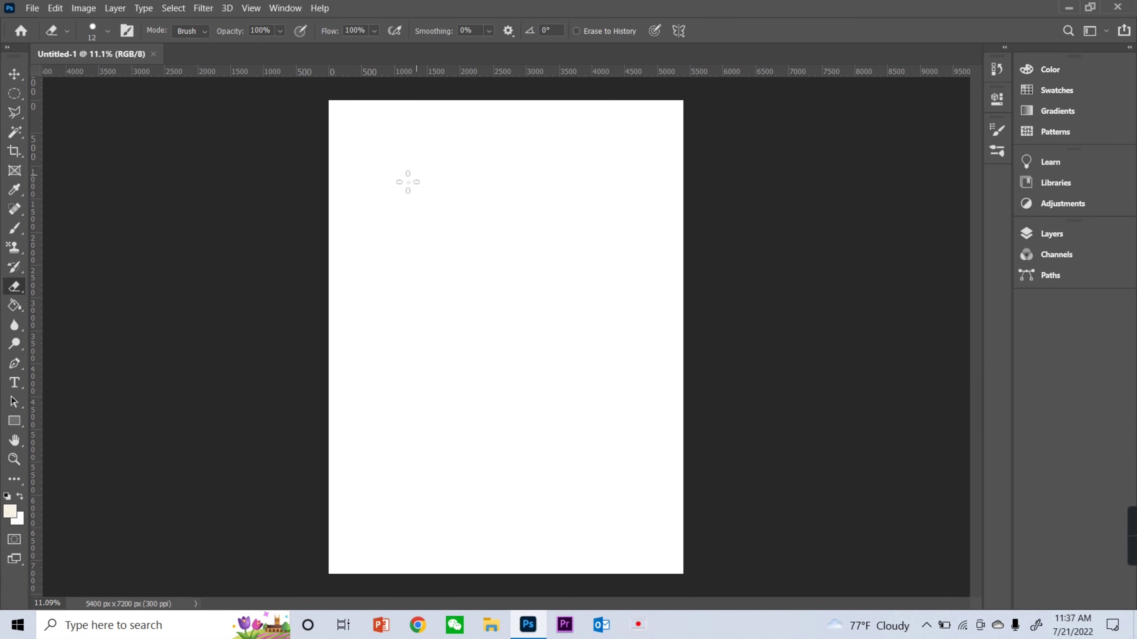
Select the Brush tool with black foreground, trying brush sizes 40 and then 18.
key(b)
right_click(451, 219)
key(Escape)
scroll(447, 226, up, 4)
scroll(452, 227, up, 6)
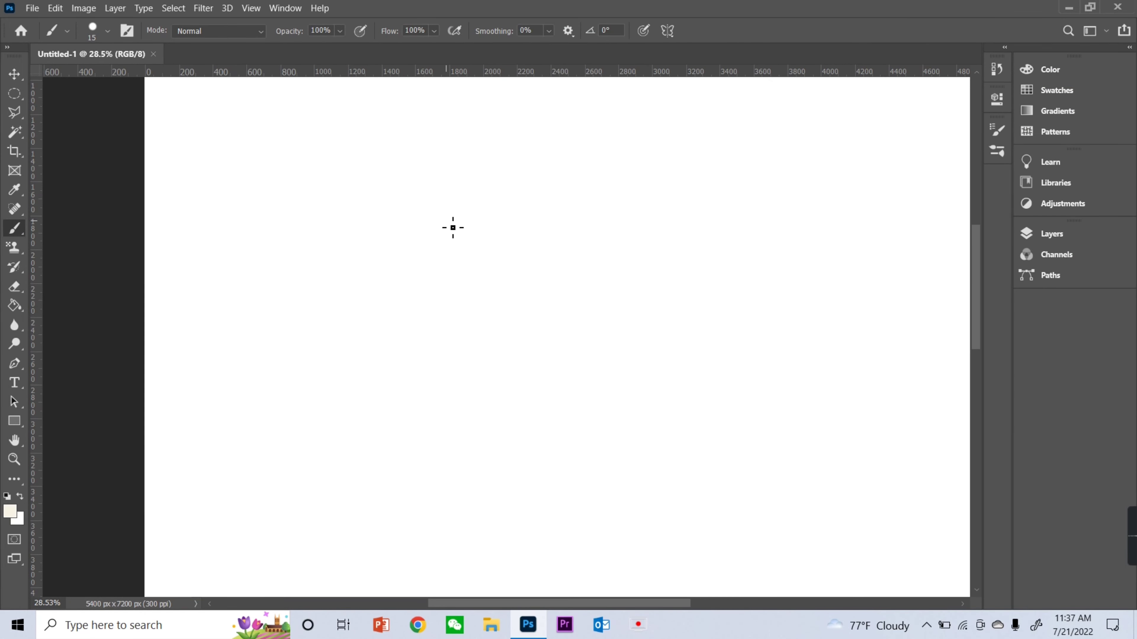
right_click(453, 227)
text(40)
click(1050, 69)
key(d)
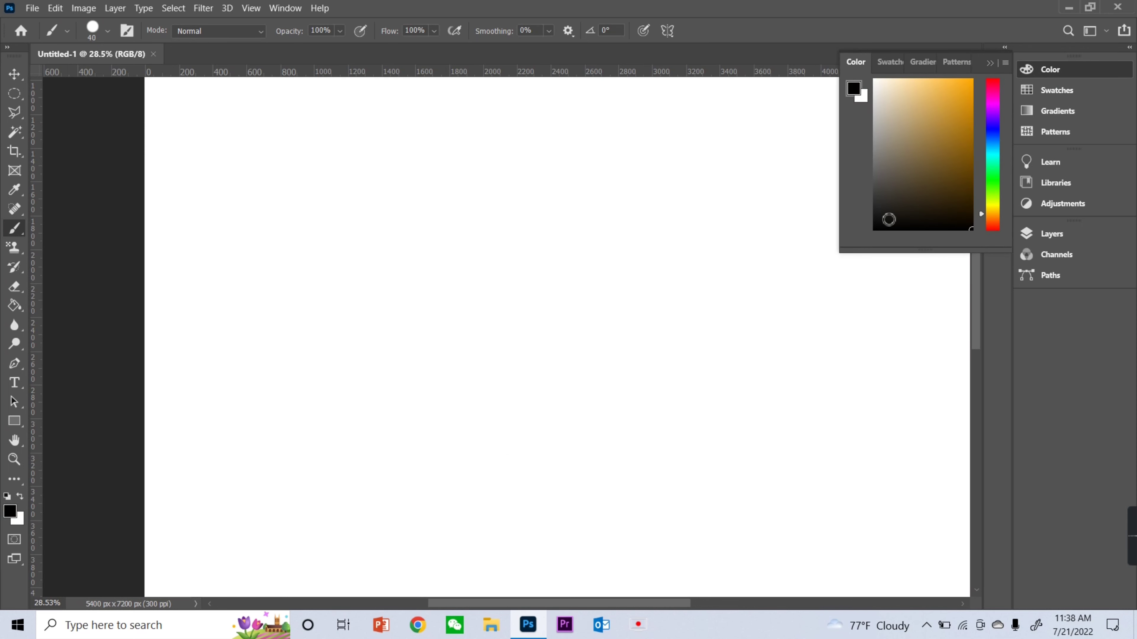
right_click(512, 292)
text(18)
Shrink the hard round brush to size 6.
right_click(580, 276)
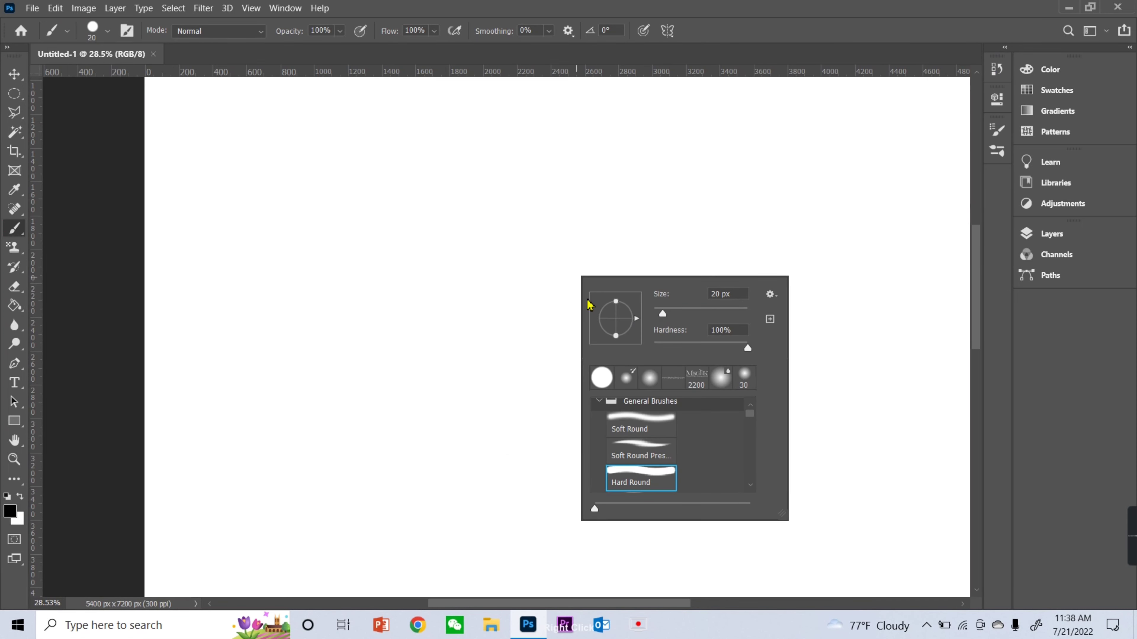
key(Return)
scroll(406, 289, down, 2)
scroll(477, 214, up, 1)
right_click(479, 215)
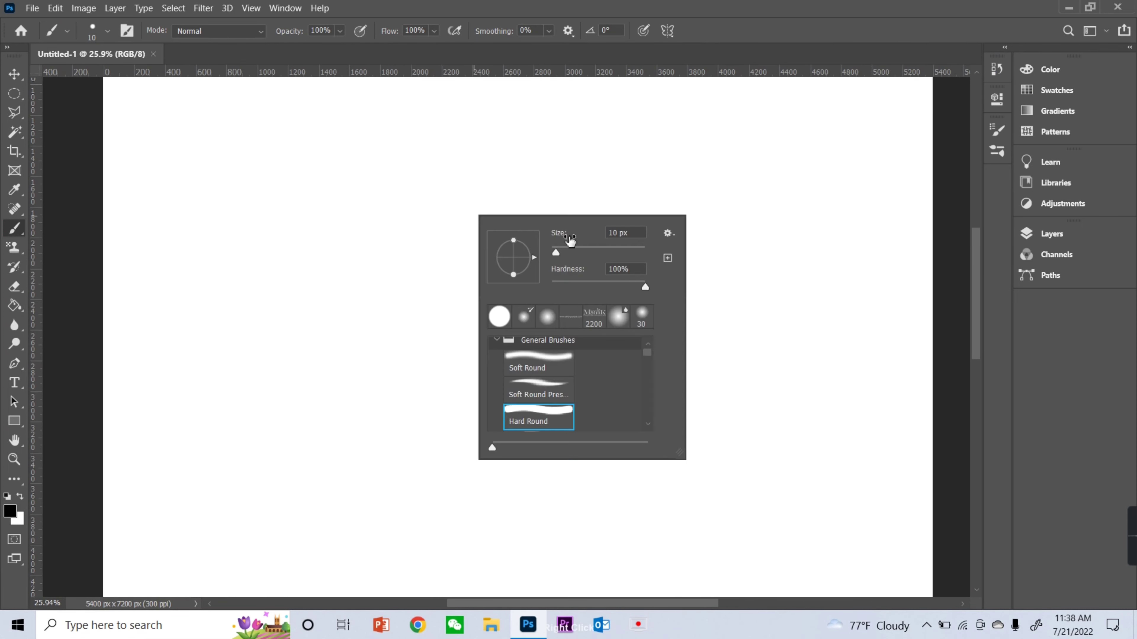
text(6)
key(Return)
scroll(381, 233, down, 1)
Fill the page with tangled looping strokes, then darken the face outline and jaw curve.
scroll(329, 338, down, 1)
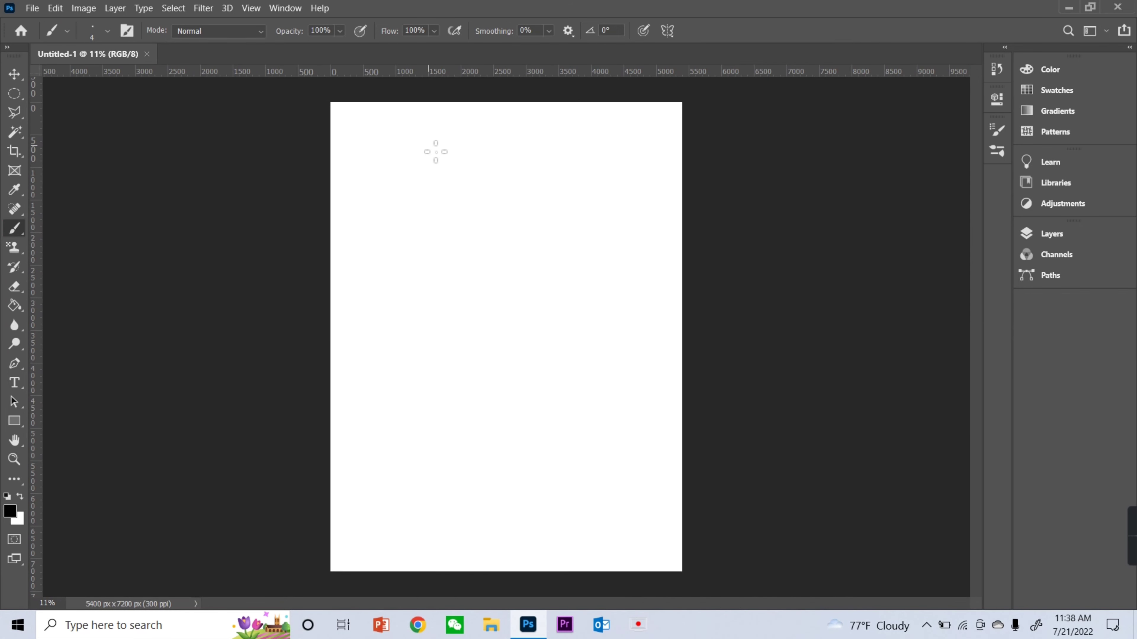
drag(476, 287, 467, 359)
mouse_move(476, 278)
mouse_down()
mouse_move(524, 347)
mouse_move(477, 375)
mouse_move(465, 349)
mouse_up()
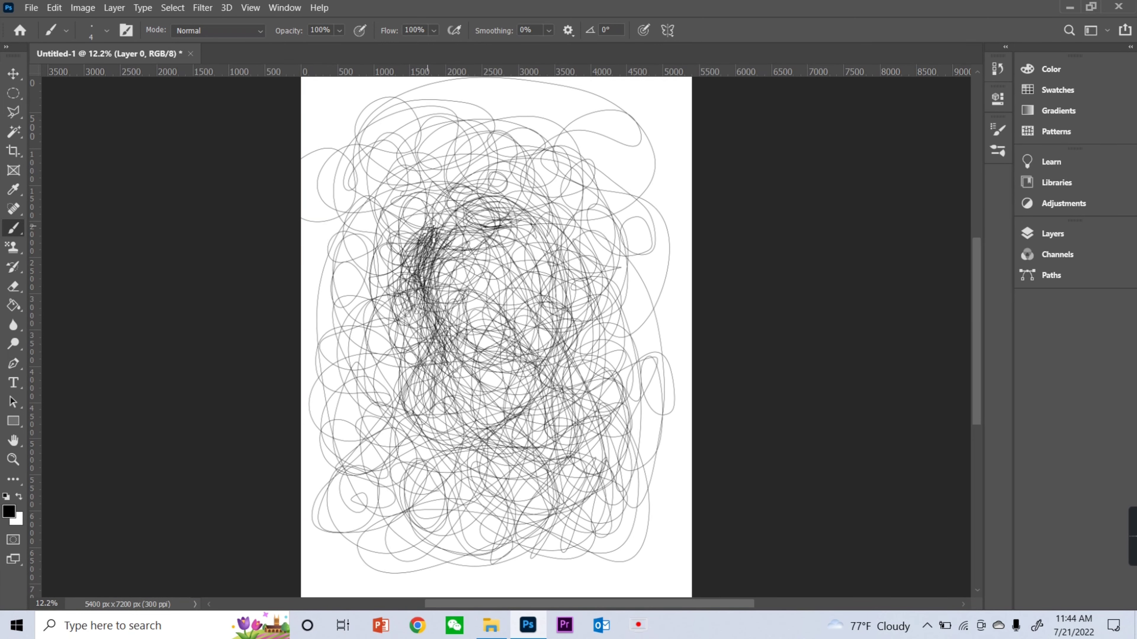
mouse_move(433, 240)
mouse_down()
mouse_move(479, 365)
mouse_move(529, 385)
mouse_move(479, 365)
mouse_up()
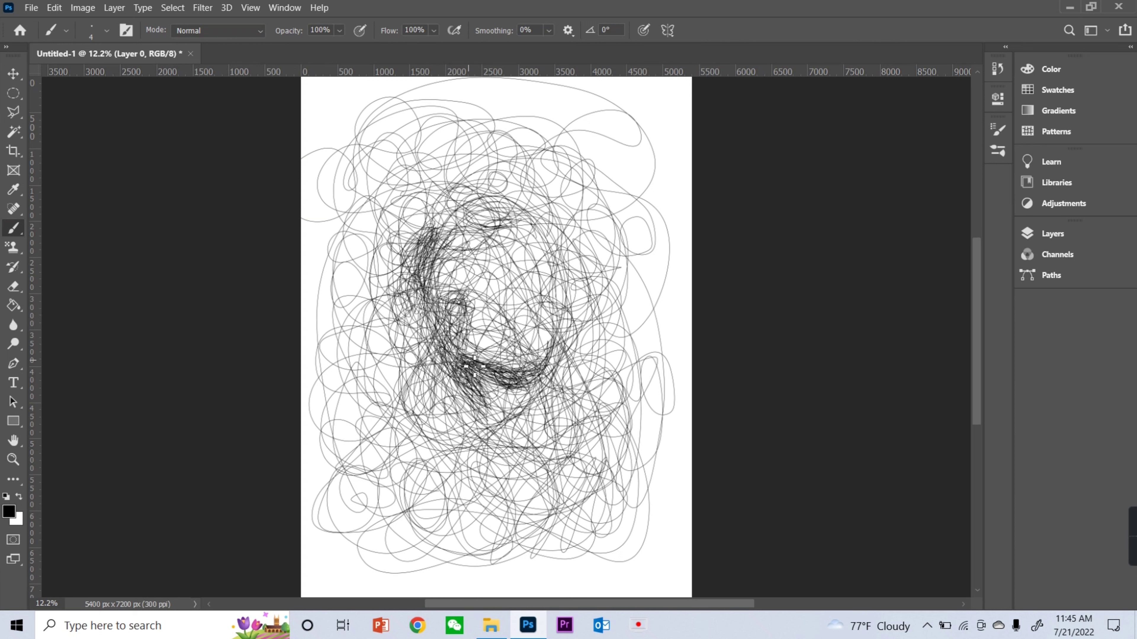
mouse_move(551, 376)
mouse_down()
mouse_move(492, 461)
mouse_move(420, 359)
mouse_move(394, 206)
mouse_move(483, 171)
mouse_move(466, 183)
mouse_move(544, 177)
mouse_up()
mouse_move(555, 241)
mouse_down()
mouse_move(492, 430)
mouse_move(573, 224)
mouse_move(555, 269)
mouse_move(565, 305)
mouse_move(545, 281)
mouse_move(598, 425)
mouse_move(551, 319)
mouse_move(528, 367)
mouse_up()
Zoom in and draw a closed eye with lids, plus strokes along the cheek and chin.
key(ctrl+plus)
key(ctrl+plus)
mouse_move(498, 285)
mouse_down()
mouse_move(387, 280)
mouse_move(411, 309)
mouse_move(484, 291)
mouse_up()
mouse_move(413, 301)
mouse_down()
mouse_move(376, 309)
mouse_move(363, 289)
mouse_up()
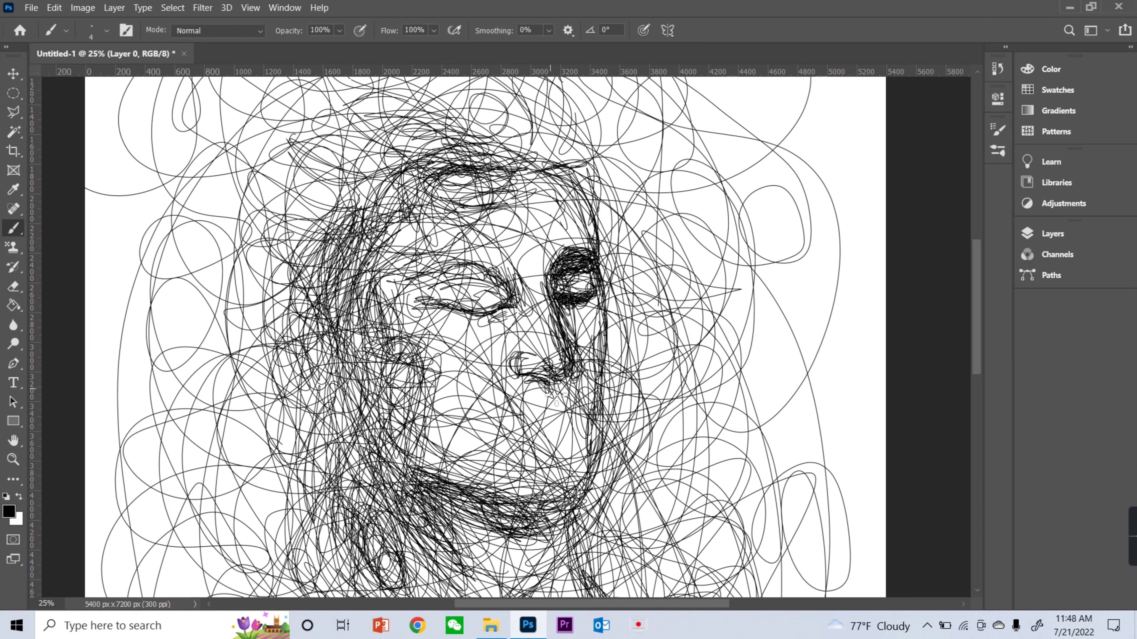
mouse_move(455, 378)
mouse_down()
mouse_move(452, 466)
mouse_move(474, 448)
mouse_move(441, 423)
mouse_up()
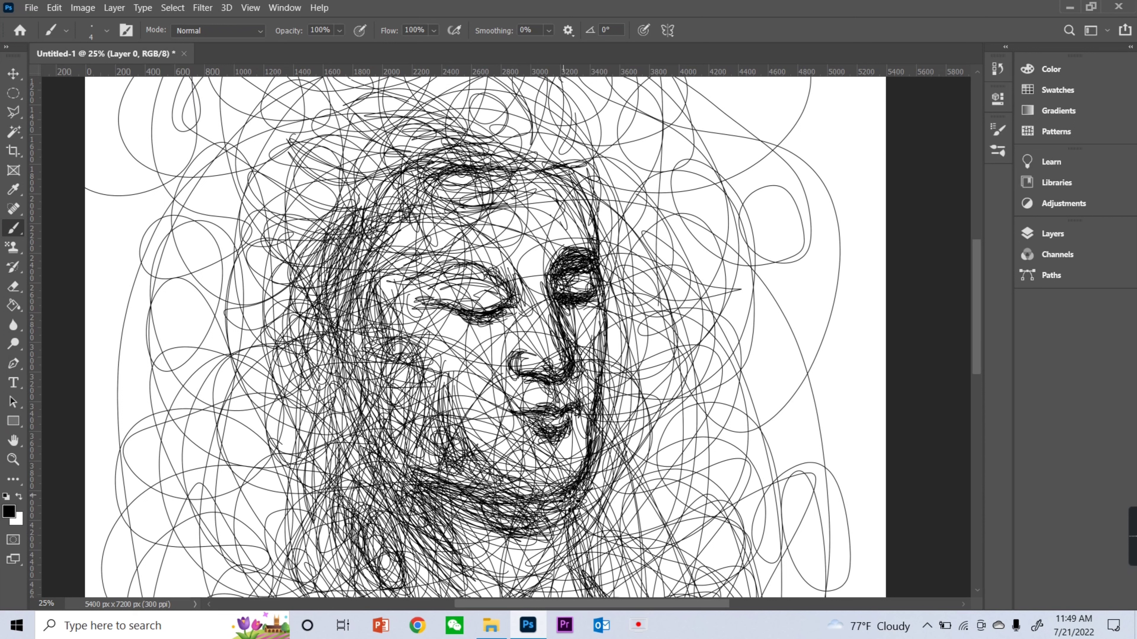
Shade both cheeks and the jaw with dense, darkening scribbles.
mouse_move(441, 448)
mouse_down()
mouse_move(492, 470)
mouse_move(429, 403)
mouse_up()
mouse_move(469, 461)
mouse_down()
mouse_move(403, 412)
mouse_move(437, 388)
mouse_move(384, 309)
mouse_move(393, 268)
mouse_move(449, 291)
mouse_up()
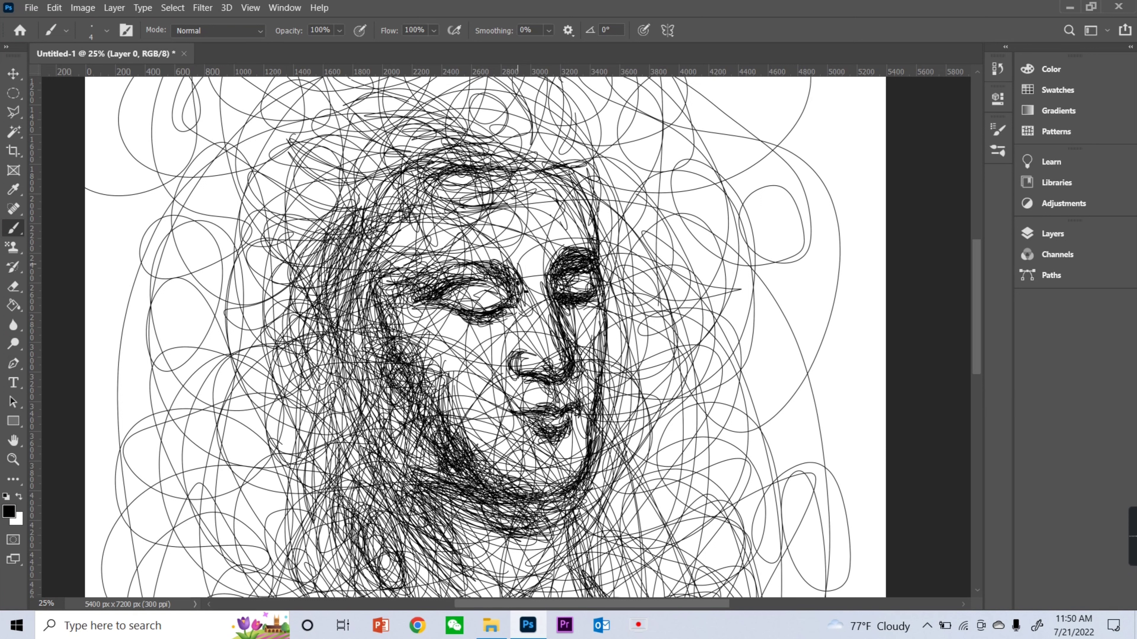
mouse_move(402, 387)
mouse_down()
mouse_move(432, 461)
mouse_move(467, 485)
mouse_up()
drag(425, 410, 448, 481)
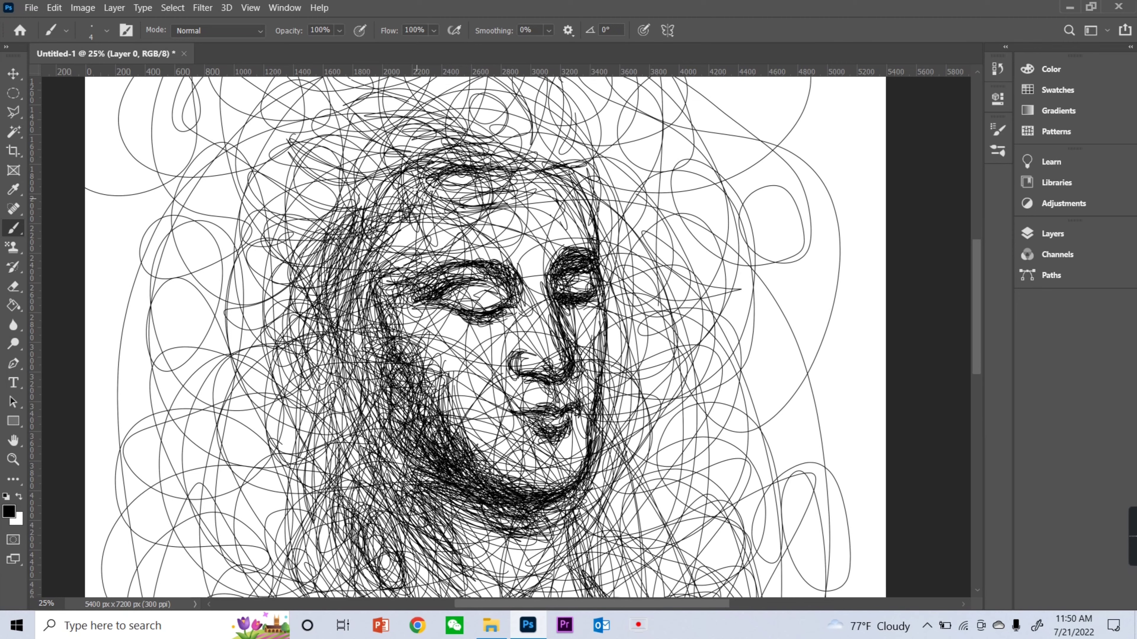
Zoom closer and darken the nostril loops, the closed eye and the eyebrow.
key(ctrl+plus)
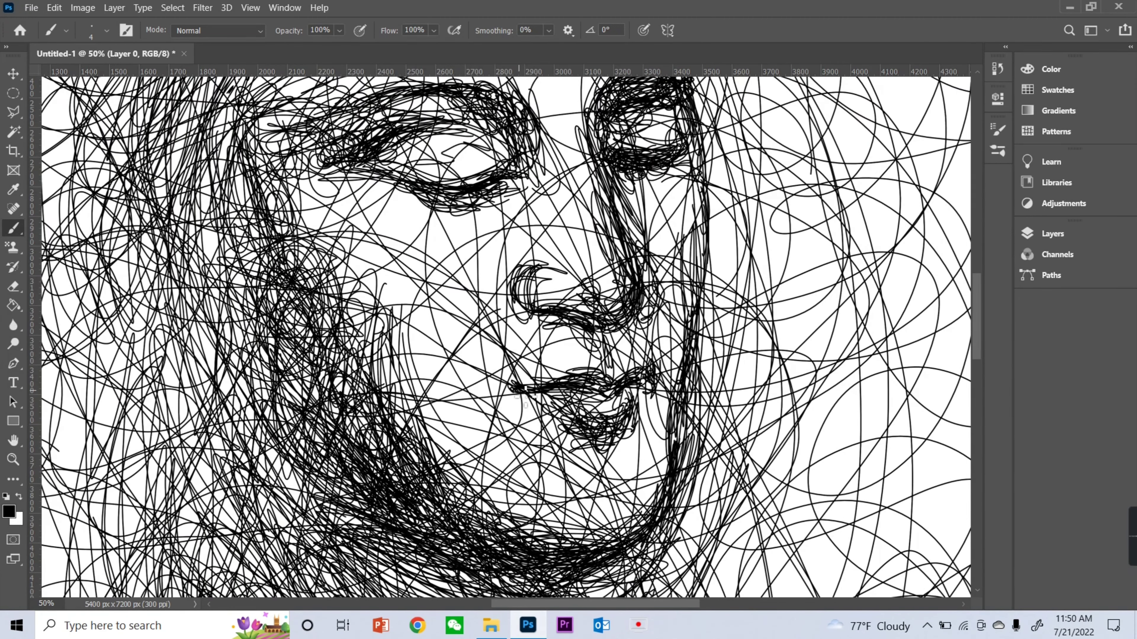
drag(601, 347, 606, 336)
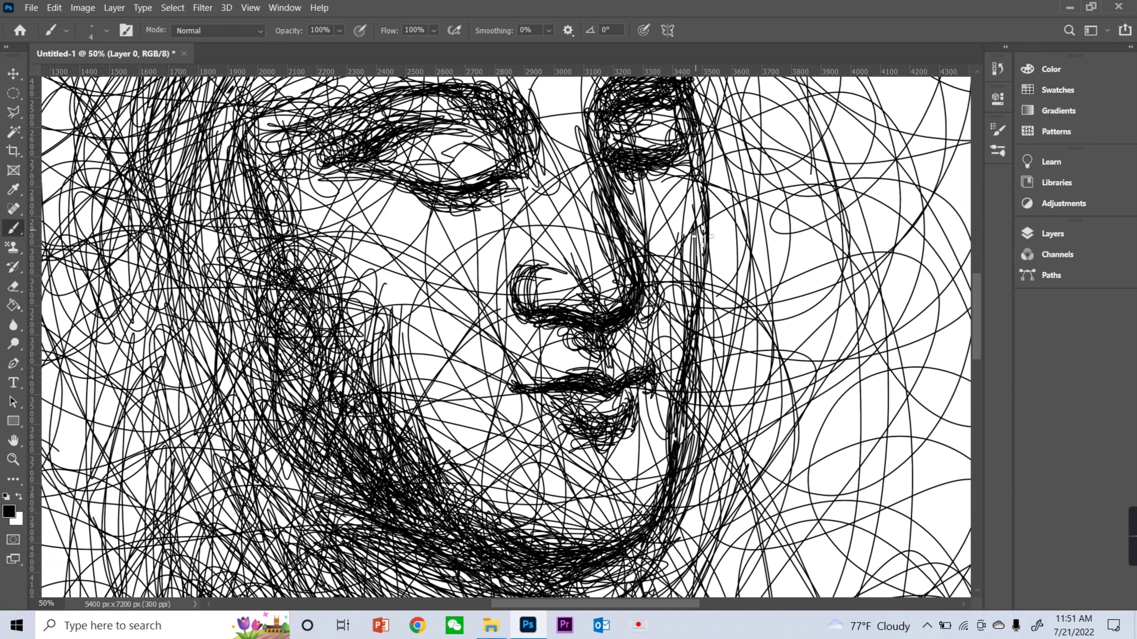
mouse_move(644, 135)
mouse_down()
mouse_move(616, 126)
mouse_move(608, 140)
mouse_up()
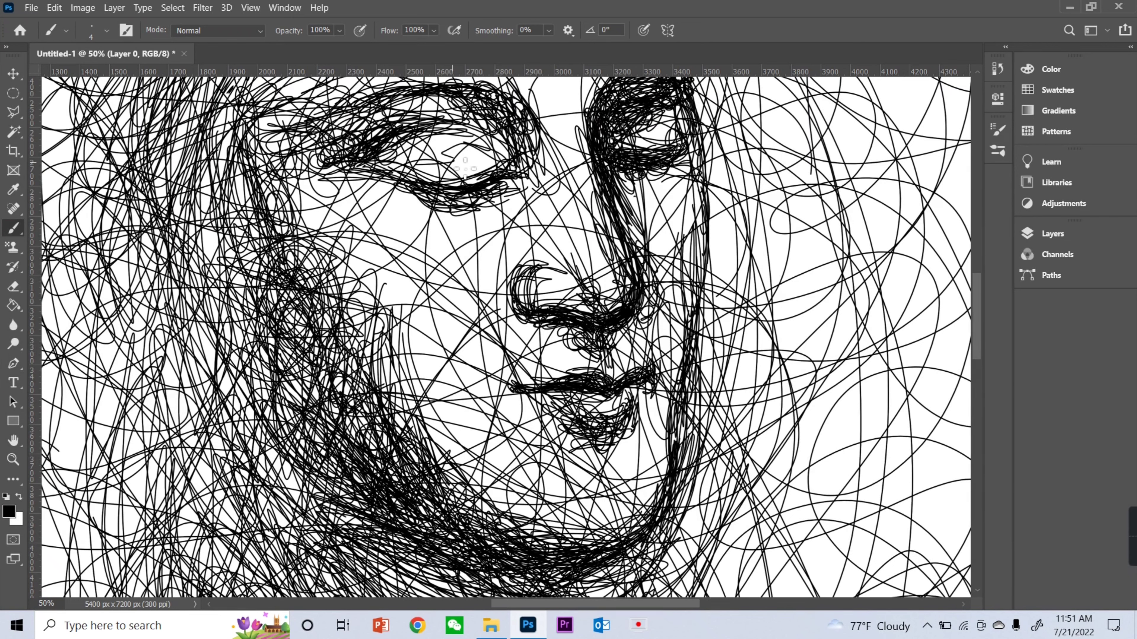
drag(340, 107, 432, 144)
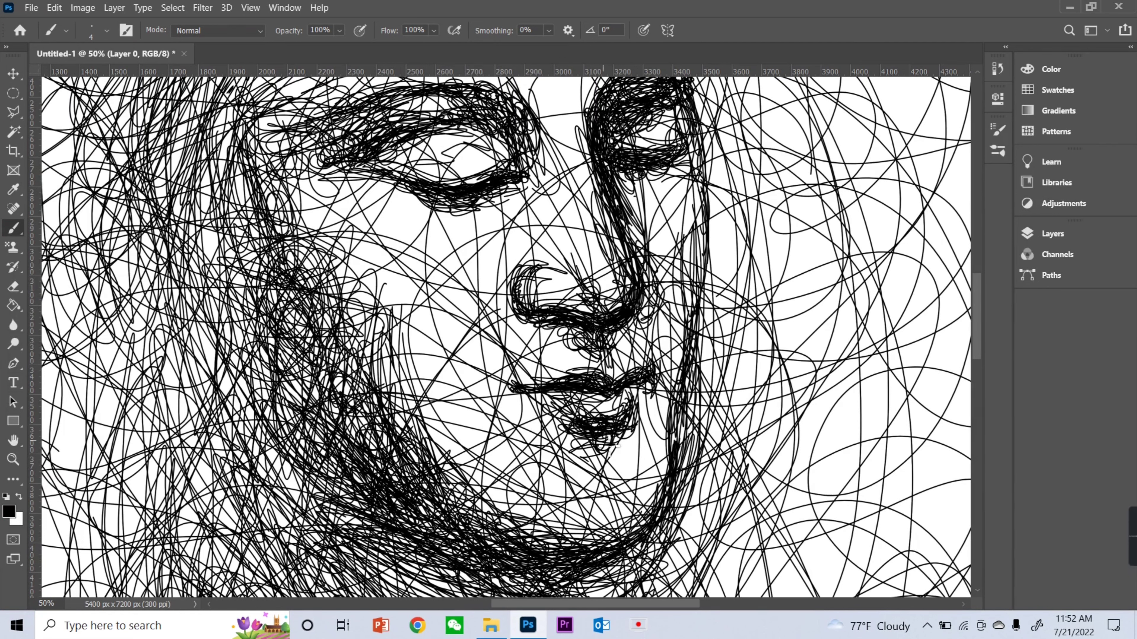
Darken the lower lip, thicken the chin edge, and densify the hair left of the face.
drag(616, 445, 561, 418)
drag(681, 430, 667, 474)
drag(228, 147, 210, 251)
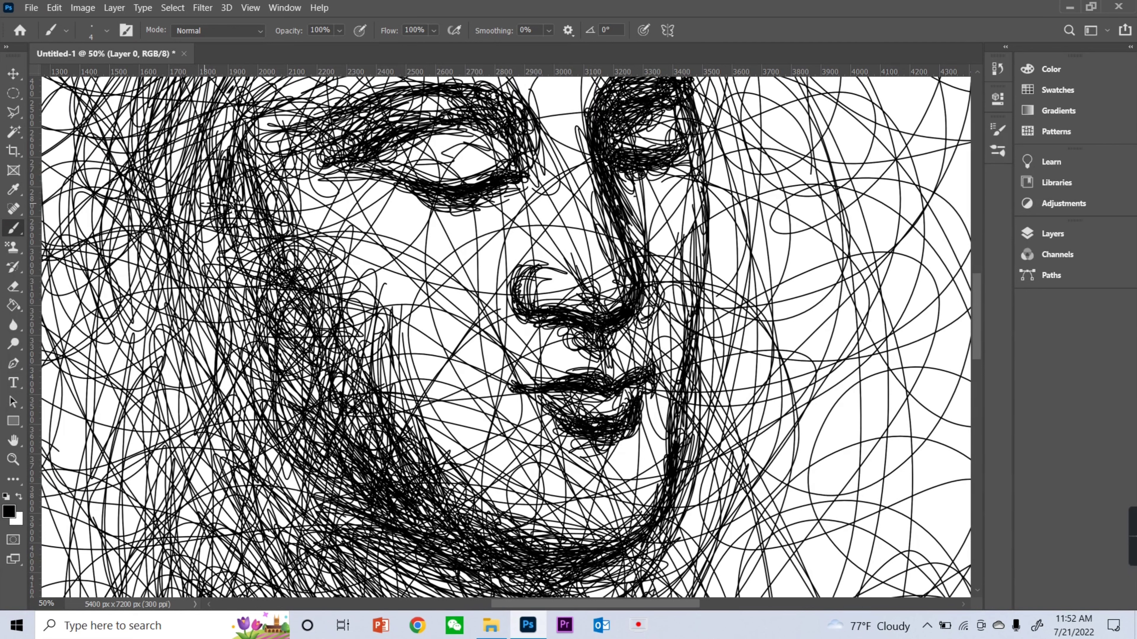
mouse_move(219, 116)
mouse_down()
mouse_move(193, 273)
mouse_move(221, 178)
mouse_move(210, 309)
mouse_move(269, 193)
mouse_move(233, 350)
mouse_move(266, 121)
mouse_up()
Zoom out, fill the upper-left hair densely, and deepen the left cheek and jaw shadow.
key(ctrl+minus)
key(ctrl+minus)
drag(405, 219, 385, 192)
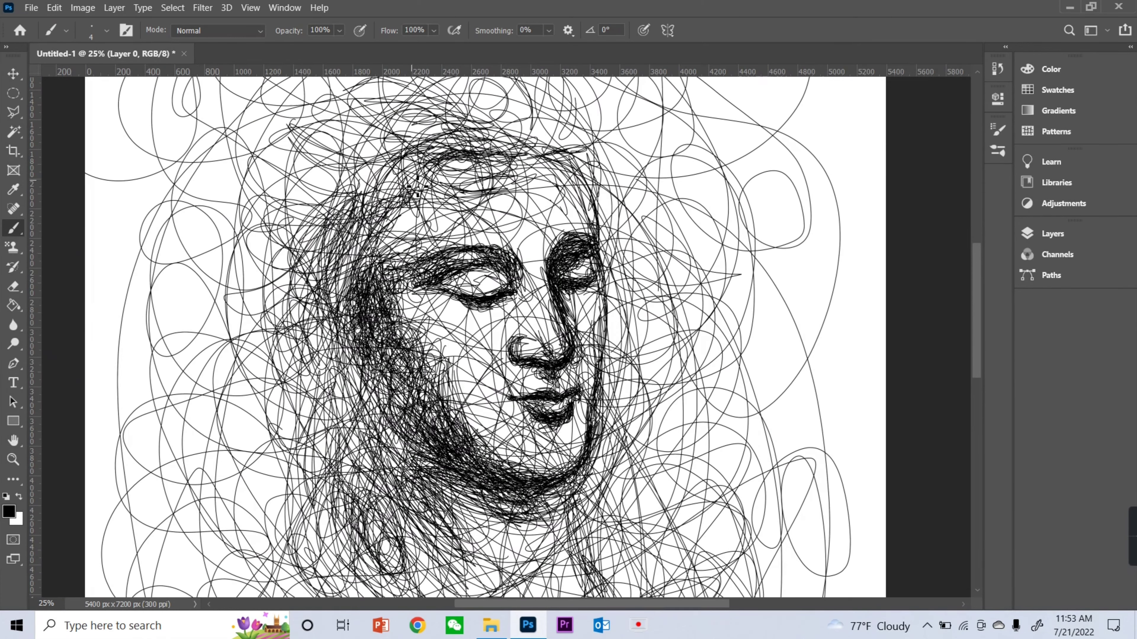
drag(349, 226, 410, 161)
drag(293, 211, 456, 150)
mouse_move(407, 188)
mouse_down()
mouse_move(393, 256)
mouse_move(421, 183)
mouse_move(384, 264)
mouse_move(415, 203)
mouse_move(309, 314)
mouse_move(378, 231)
mouse_move(331, 309)
mouse_move(369, 309)
mouse_move(376, 367)
mouse_move(313, 448)
mouse_move(358, 358)
mouse_move(394, 443)
mouse_up()
mouse_move(387, 364)
mouse_down()
mouse_move(403, 448)
mouse_move(394, 358)
mouse_move(425, 443)
mouse_up()
drag(402, 390, 416, 388)
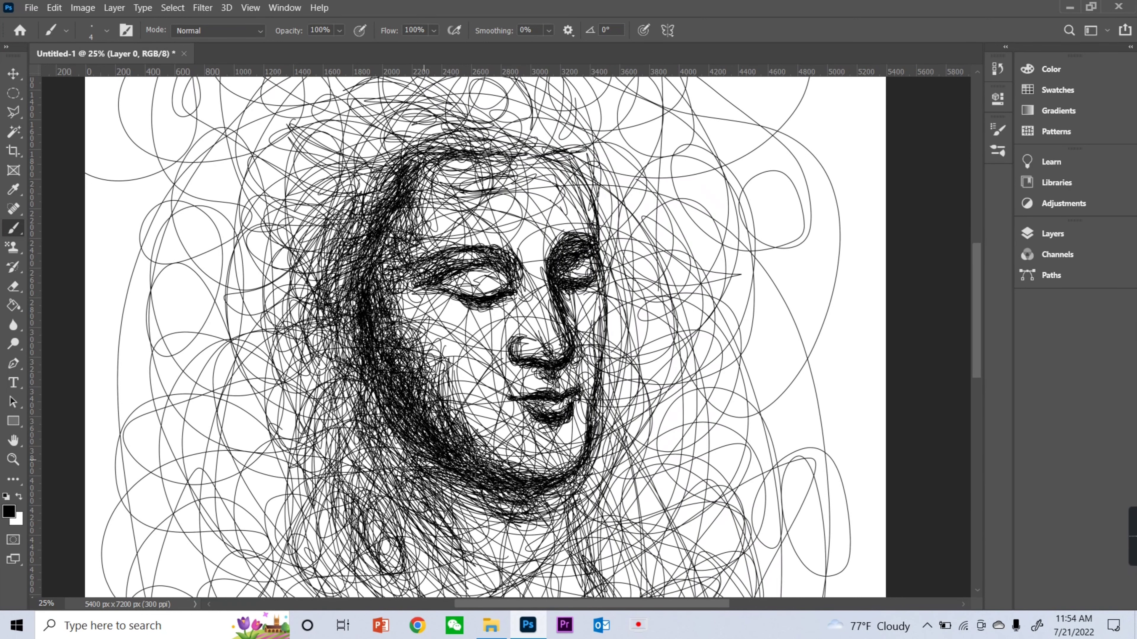
Thicken the strands running across the top of the hair over the forehead.
scroll(482, 484, up, 3)
mouse_move(314, 192)
mouse_down()
mouse_move(363, 233)
mouse_move(354, 224)
mouse_up()
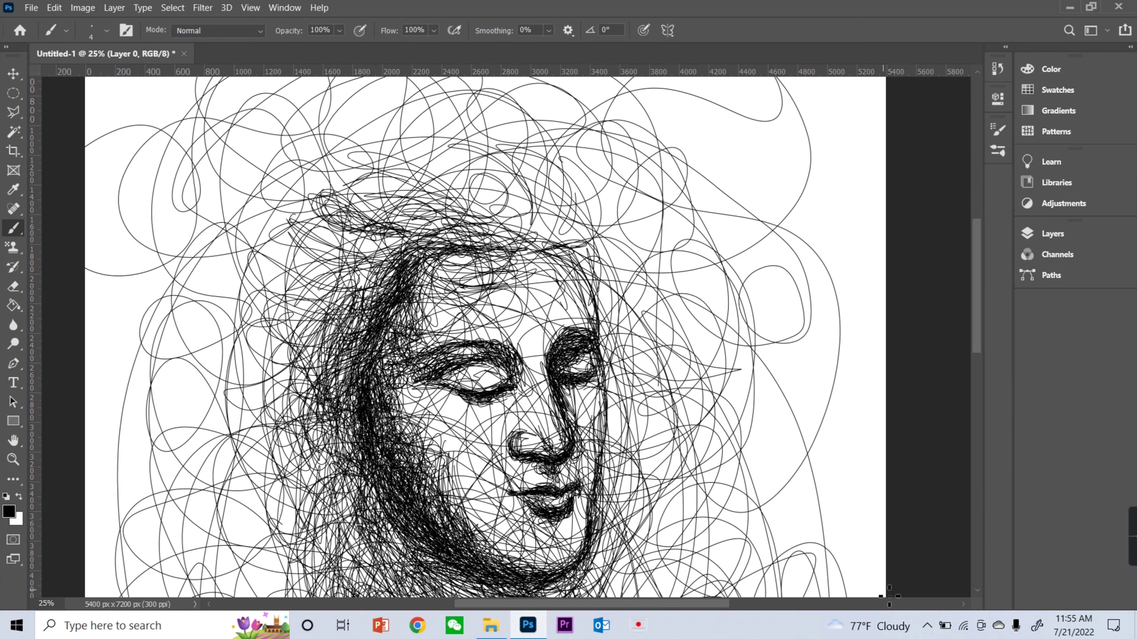
drag(419, 180, 532, 247)
drag(578, 206, 534, 193)
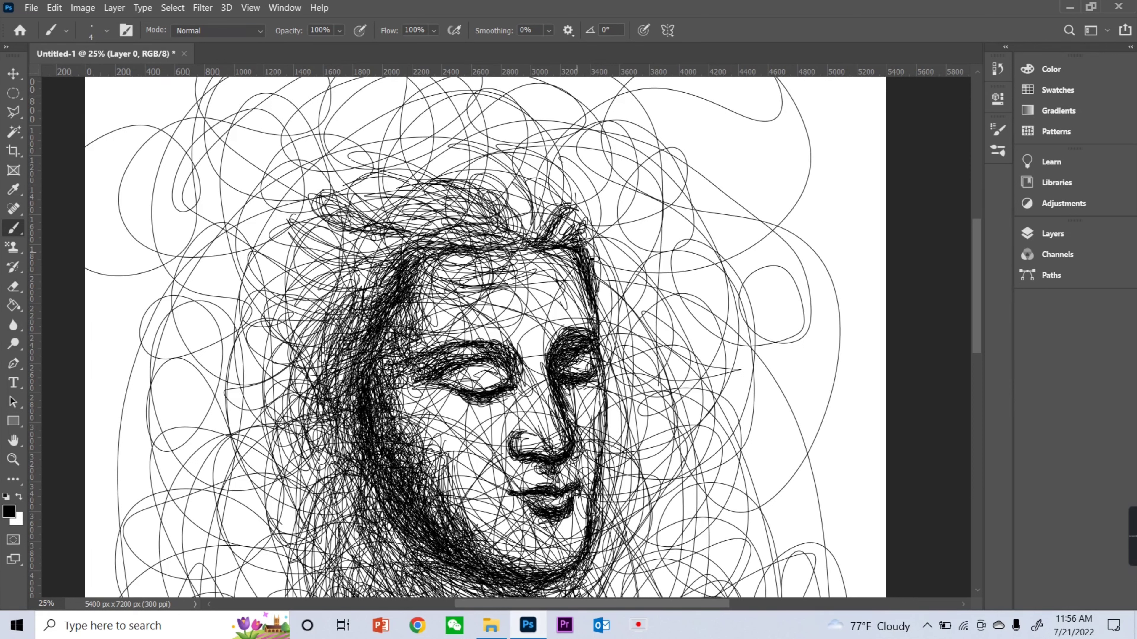
mouse_move(561, 215)
mouse_down()
mouse_move(537, 201)
mouse_move(510, 233)
mouse_up()
drag(448, 215, 522, 213)
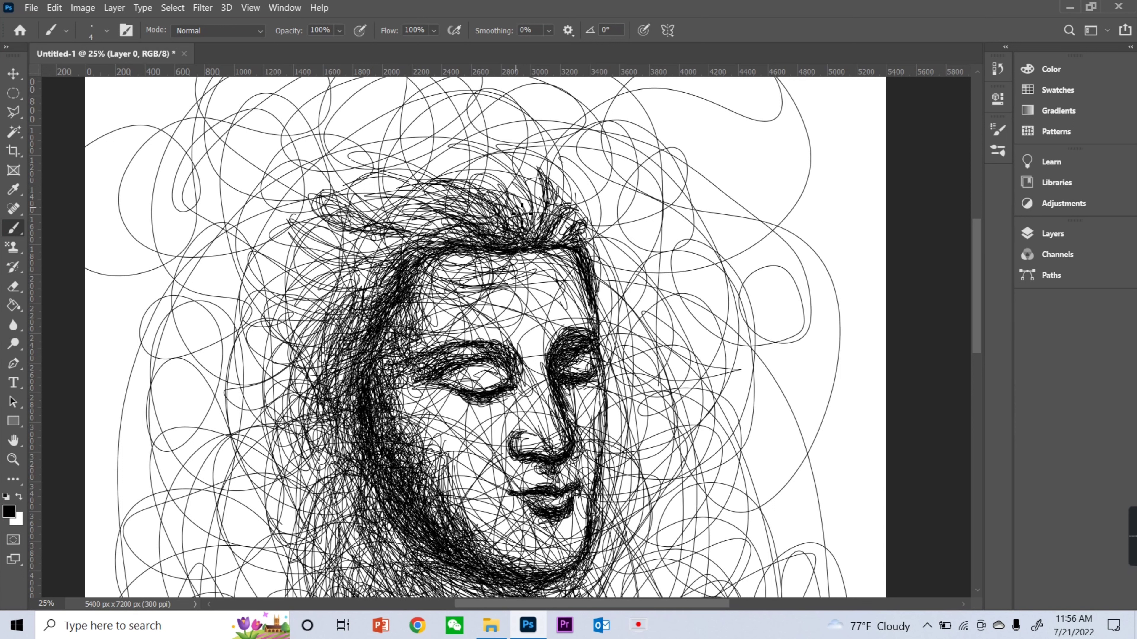
Sketch thin loose strokes above the hair where the bun will go.
drag(474, 135, 390, 150)
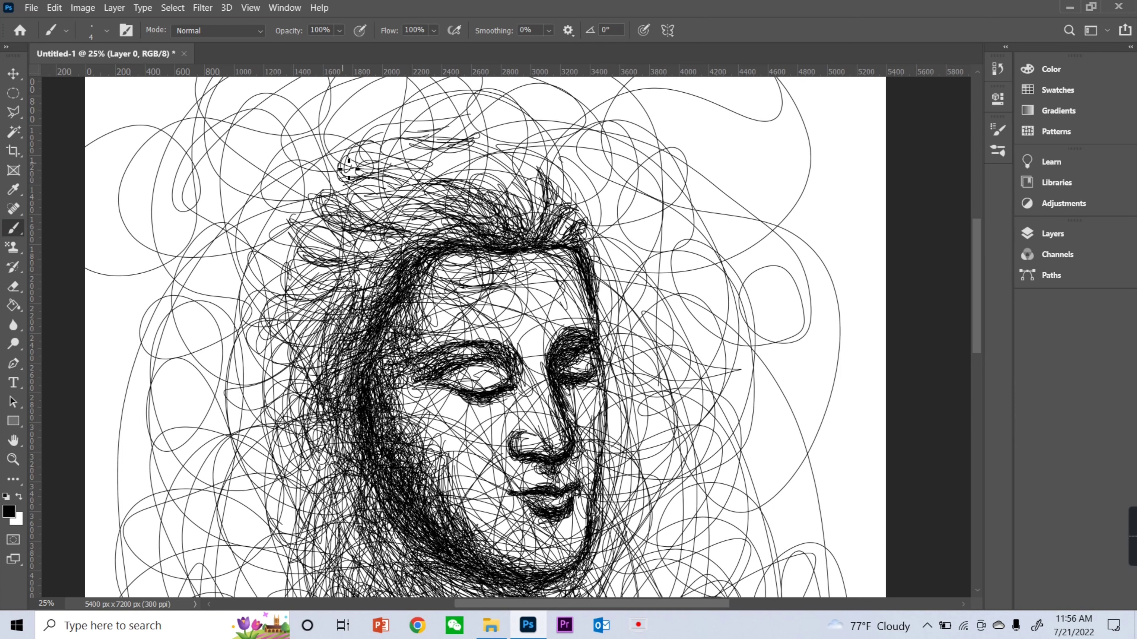
drag(456, 174, 308, 234)
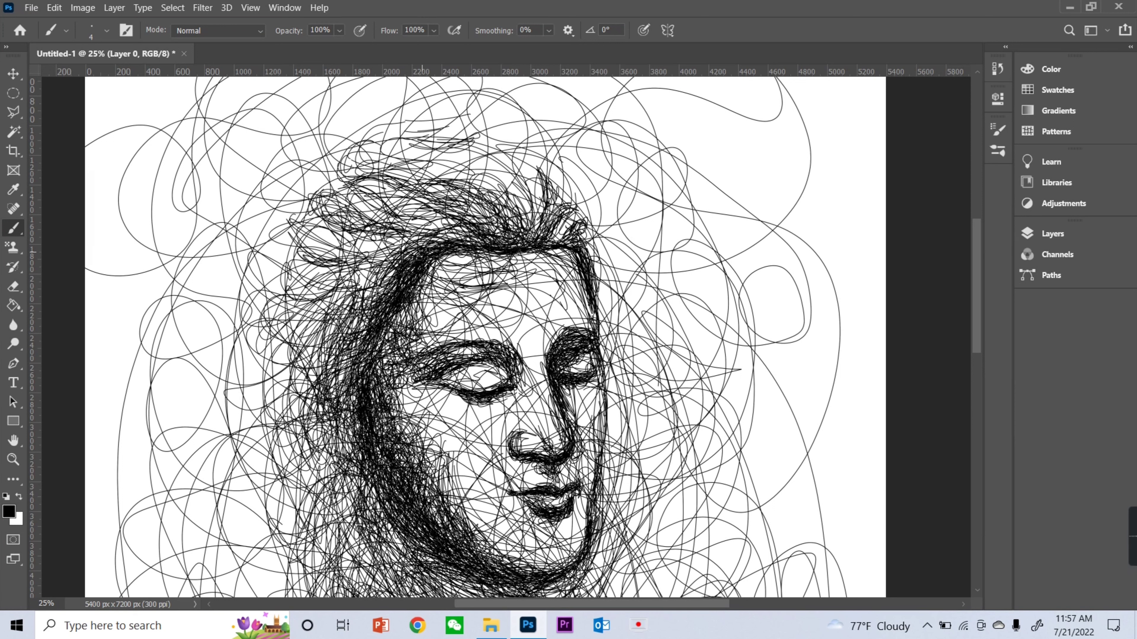
mouse_move(371, 313)
mouse_down()
mouse_move(296, 368)
mouse_move(275, 416)
mouse_up()
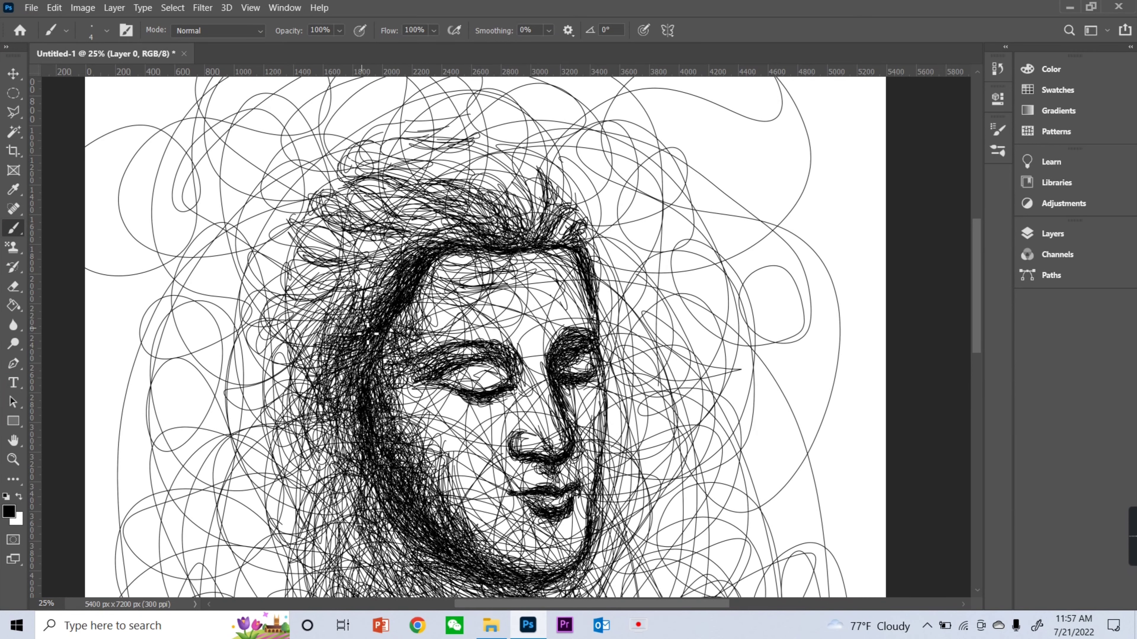
scroll(353, 350, down, 1)
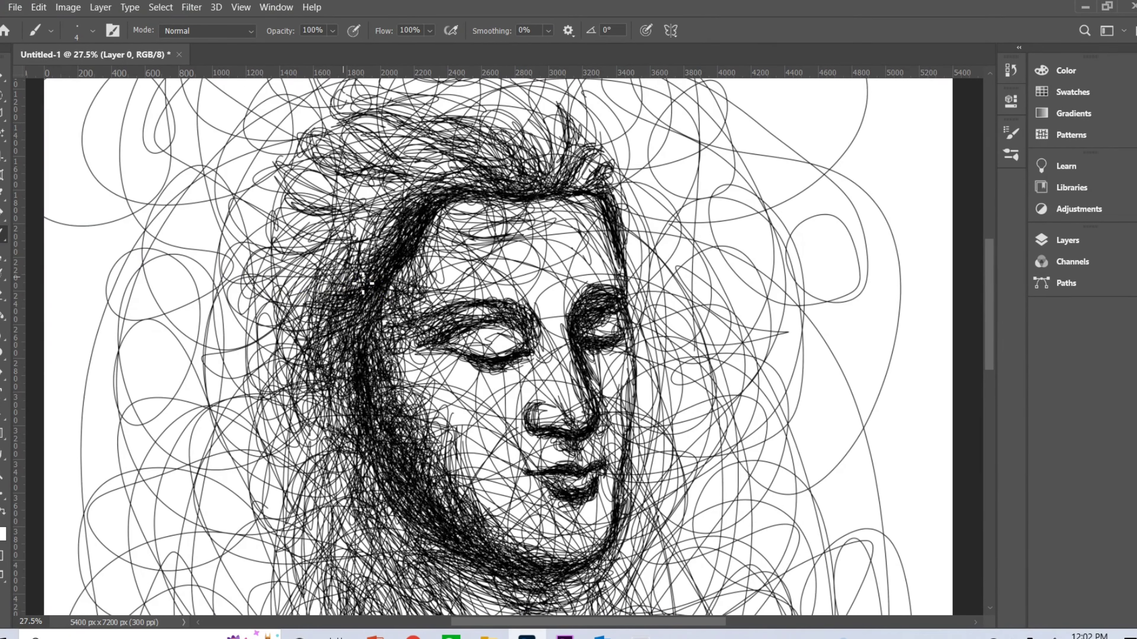
Draw the crescent moon curve beside the head and sweep strands across the upper hair.
scroll(493, 313, up, 3)
drag(340, 139, 246, 264)
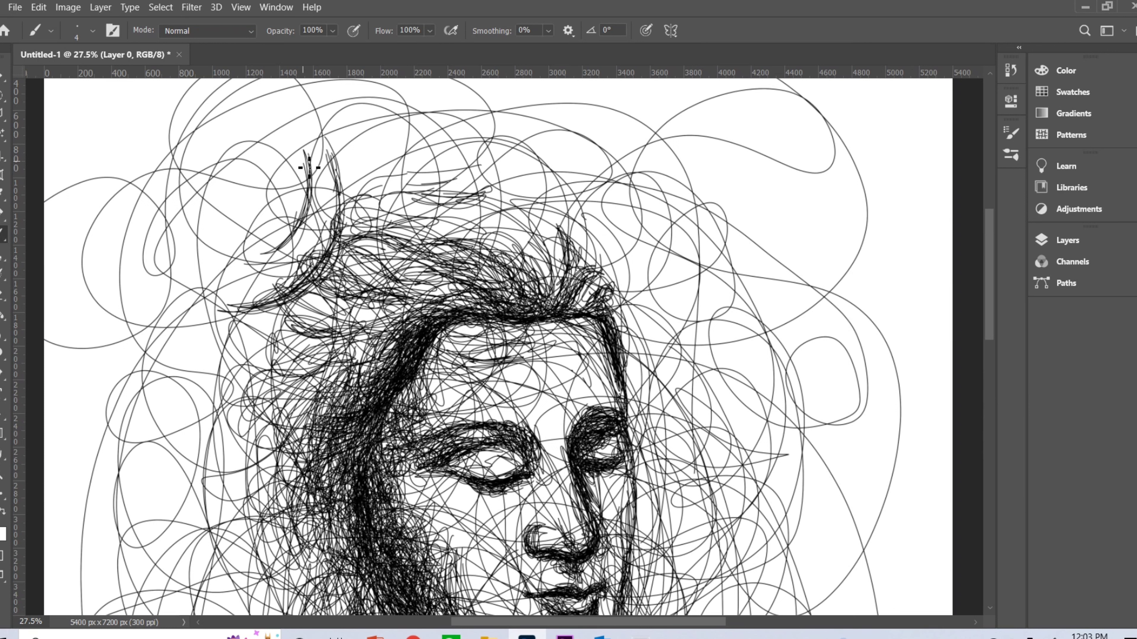
drag(291, 156, 188, 282)
mouse_move(291, 112)
mouse_down()
mouse_move(168, 286)
mouse_move(251, 341)
mouse_move(331, 294)
mouse_up()
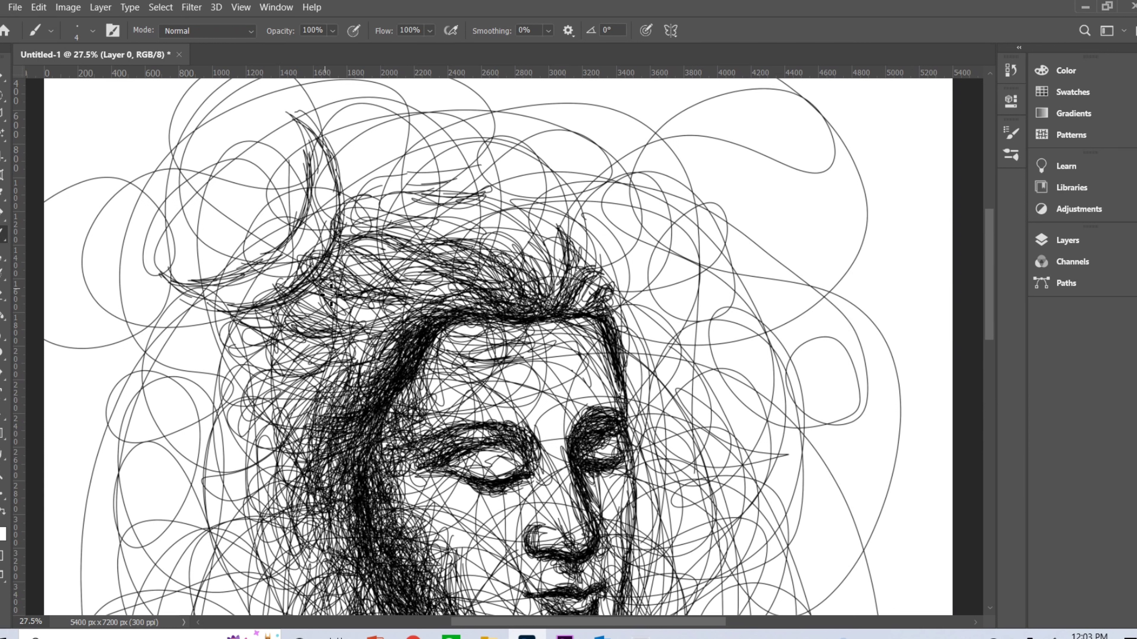
mouse_move(378, 246)
mouse_down()
mouse_move(470, 314)
mouse_move(295, 353)
mouse_move(376, 331)
mouse_move(273, 416)
mouse_move(384, 328)
mouse_move(305, 304)
mouse_move(317, 314)
mouse_up()
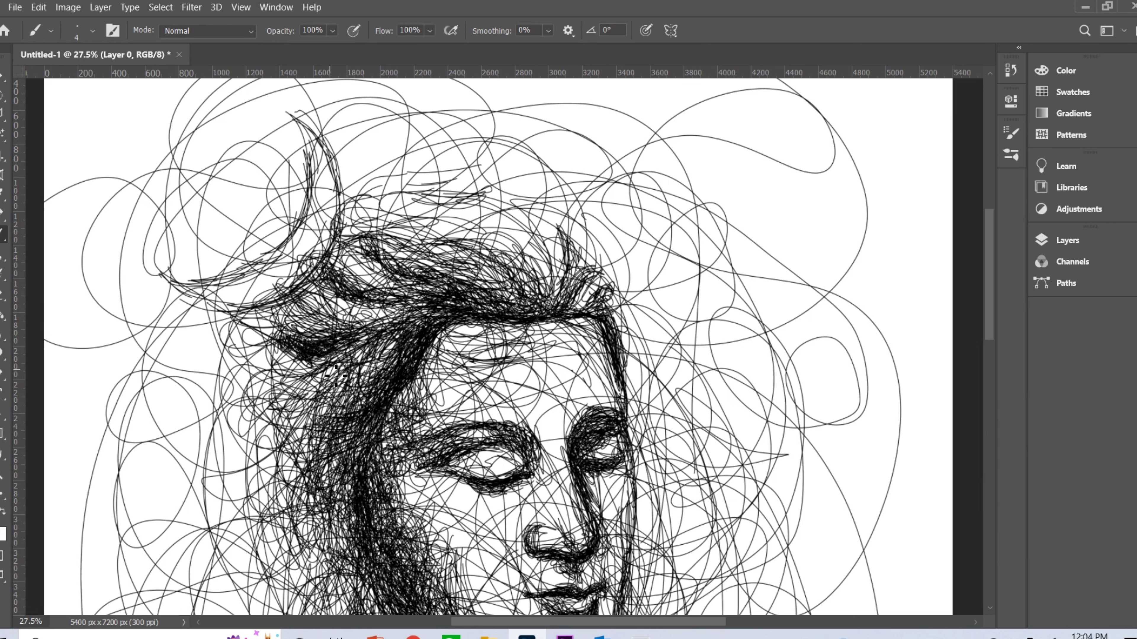
Scribble the tall topknot bun above the head.
mouse_move(299, 310)
mouse_down()
mouse_move(287, 323)
mouse_move(305, 394)
mouse_up()
scroll(314, 313, up, 3)
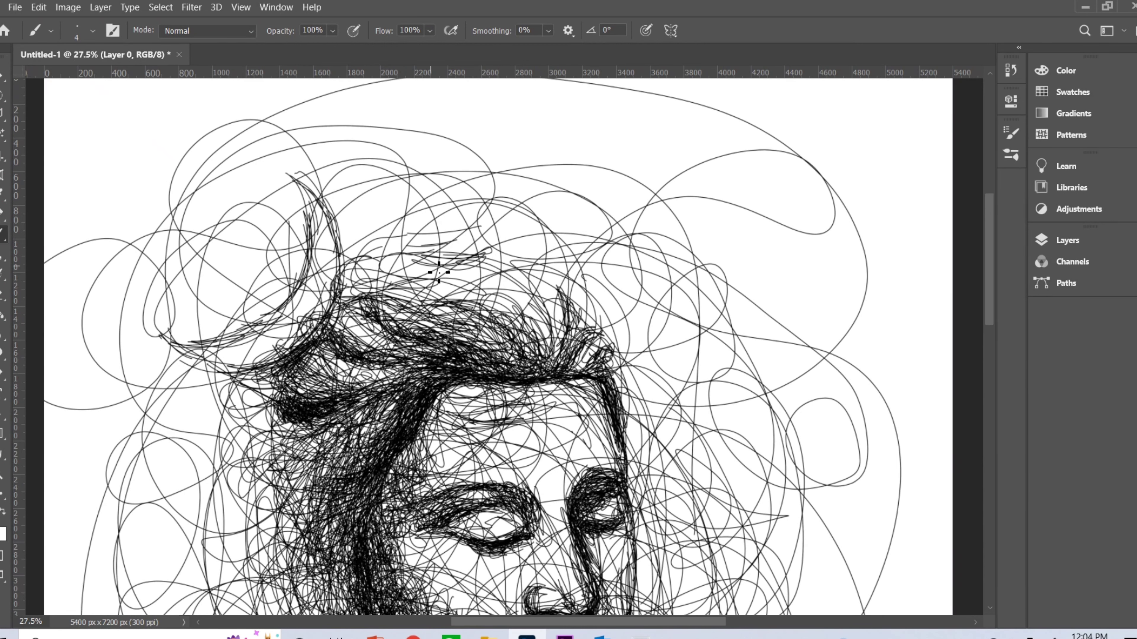
mouse_move(416, 251)
mouse_down()
mouse_move(492, 233)
mouse_move(448, 304)
mouse_up()
mouse_move(403, 147)
mouse_down()
mouse_move(479, 266)
mouse_move(429, 123)
mouse_move(515, 250)
mouse_move(421, 157)
mouse_move(393, 187)
mouse_move(421, 233)
mouse_move(367, 223)
mouse_move(425, 287)
mouse_move(357, 270)
mouse_move(394, 322)
mouse_move(514, 313)
mouse_move(520, 350)
mouse_move(478, 264)
mouse_move(581, 295)
mouse_move(394, 313)
mouse_move(353, 250)
mouse_move(381, 119)
mouse_move(394, 242)
mouse_move(530, 299)
mouse_up()
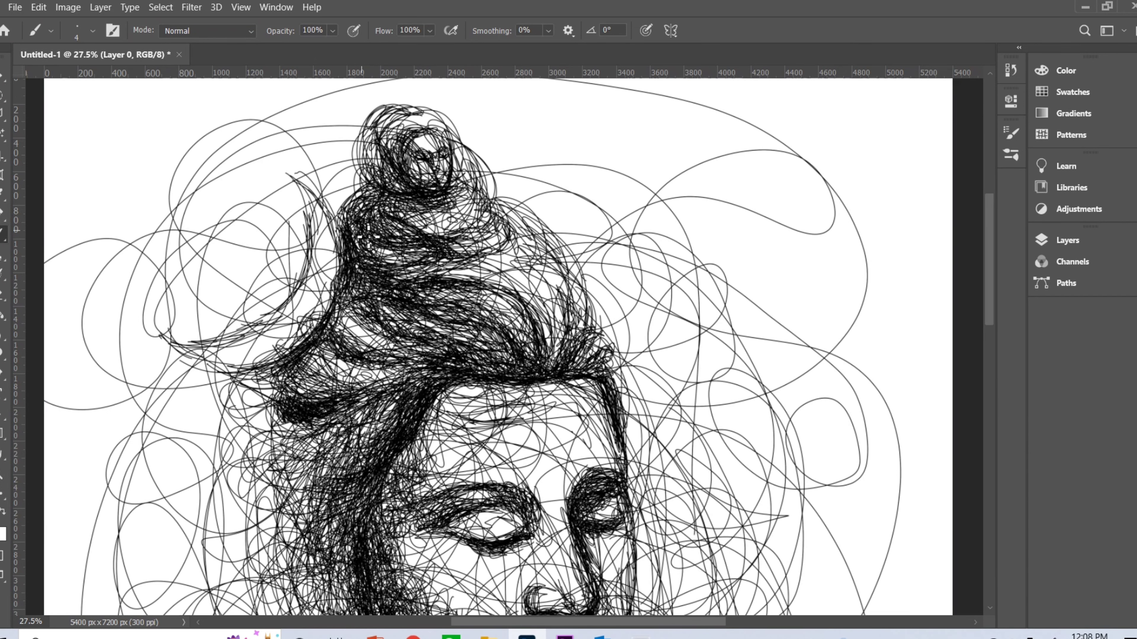
scroll(368, 236, down, 5)
scroll(314, 233, down, 1)
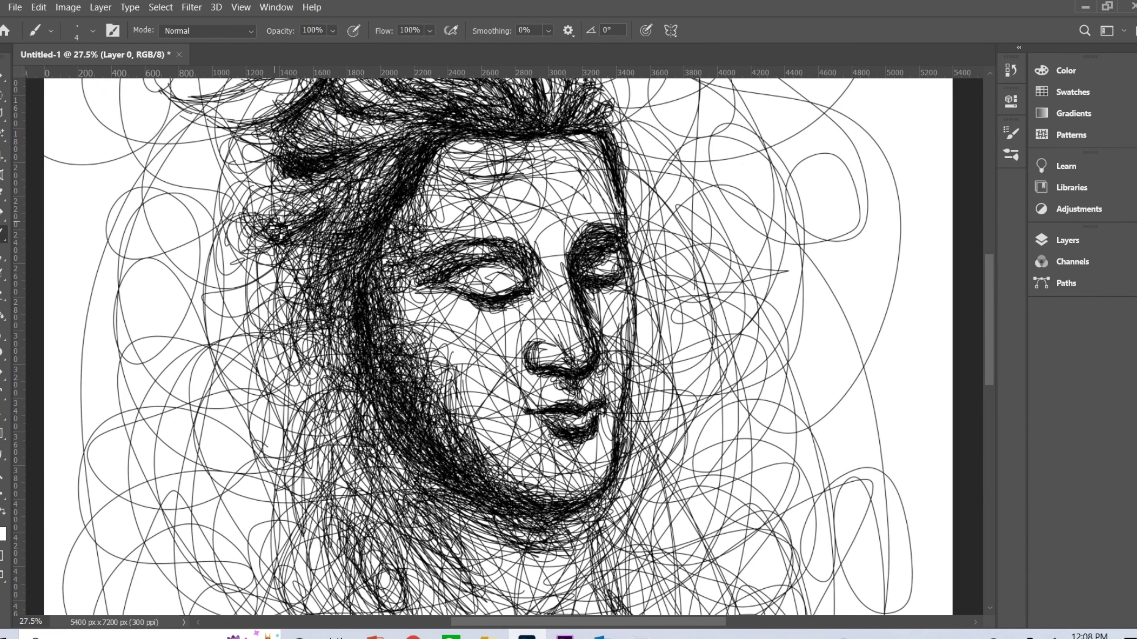
Shade the left side of the face, cheek, jaw and neck, with loops around the chin.
mouse_move(277, 230)
mouse_down()
mouse_move(351, 379)
mouse_move(297, 296)
mouse_move(312, 331)
mouse_up()
drag(343, 390, 327, 405)
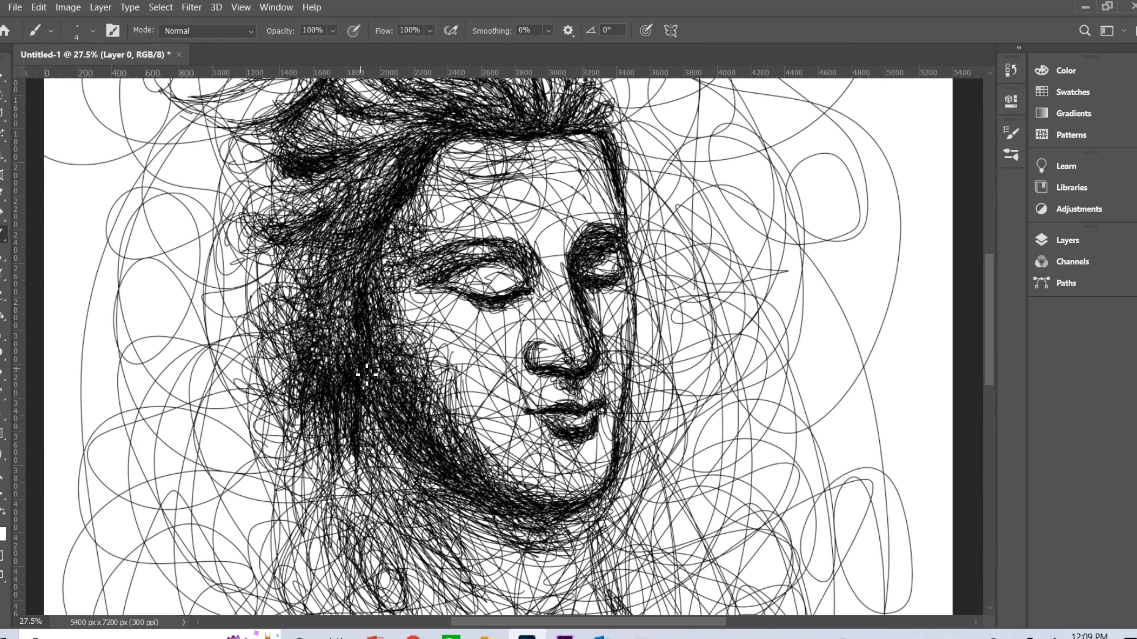
mouse_move(366, 374)
mouse_down()
mouse_move(385, 492)
mouse_move(372, 426)
mouse_up()
scroll(293, 419, down, 5)
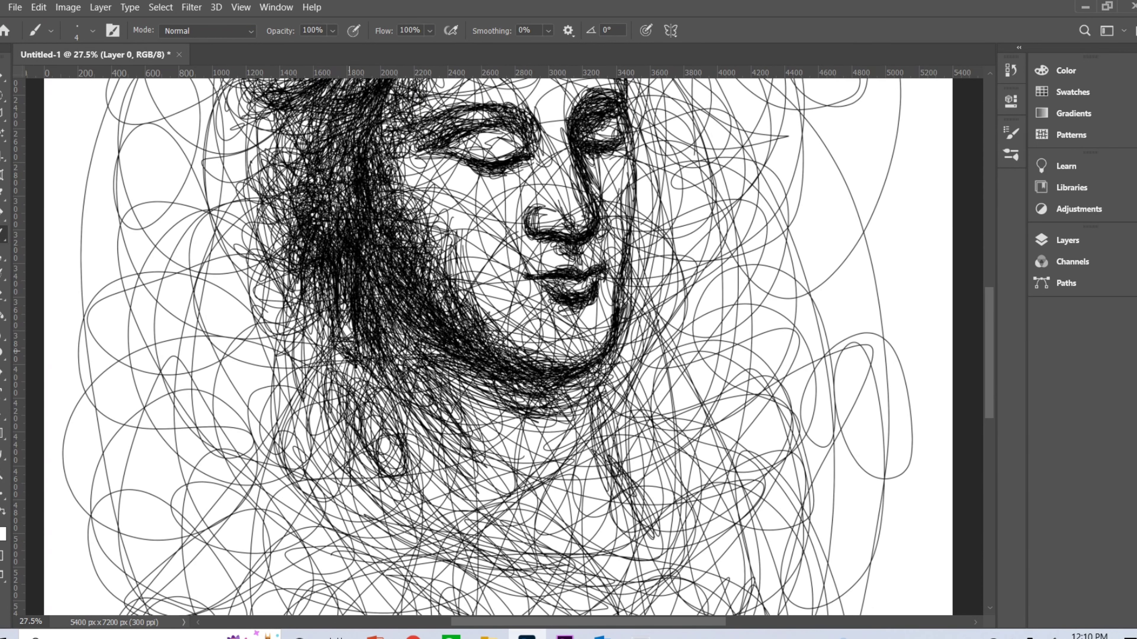
drag(356, 357, 401, 450)
drag(584, 381, 595, 384)
mouse_move(589, 384)
mouse_down()
mouse_move(613, 403)
mouse_move(510, 438)
mouse_move(492, 425)
mouse_move(525, 421)
mouse_move(461, 396)
mouse_move(479, 430)
mouse_move(576, 508)
mouse_up()
scroll(576, 508, down, 3)
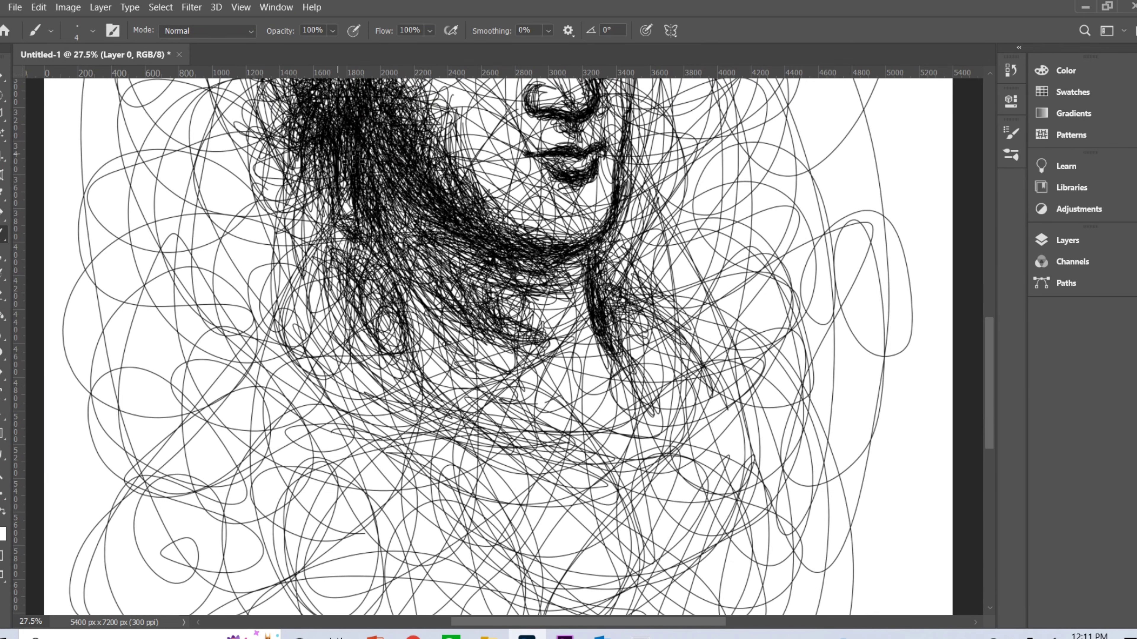
Build up dark hair strands extending down beside the neck.
drag(356, 223, 341, 401)
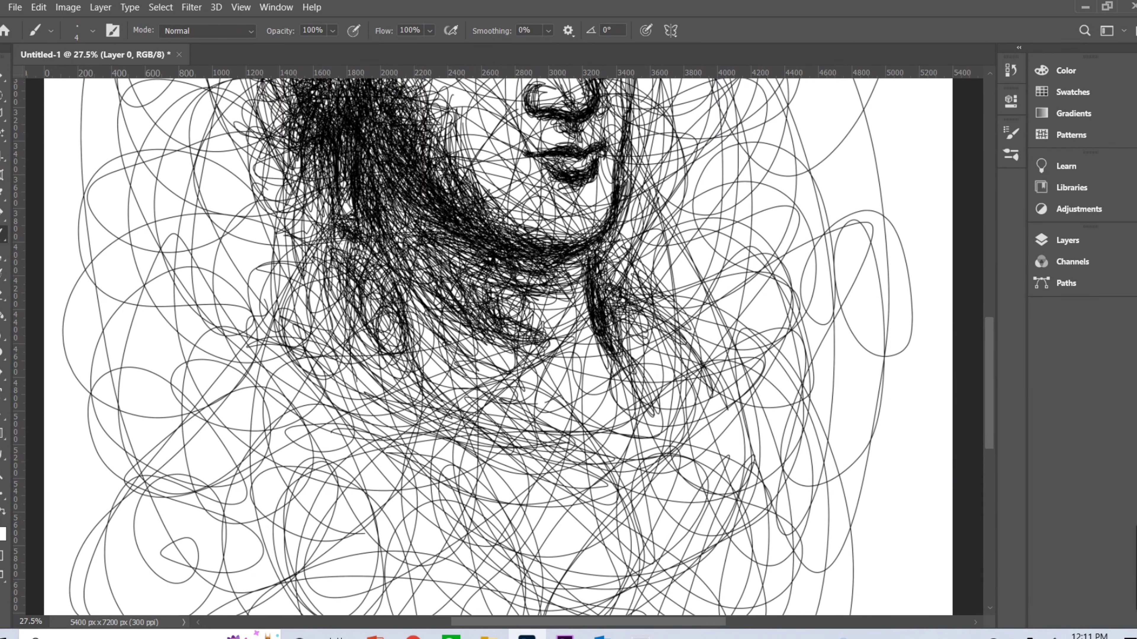
mouse_move(313, 238)
mouse_down()
mouse_move(287, 274)
mouse_move(313, 314)
mouse_up()
mouse_move(326, 273)
mouse_down()
mouse_move(349, 309)
mouse_move(274, 299)
mouse_move(318, 324)
mouse_up()
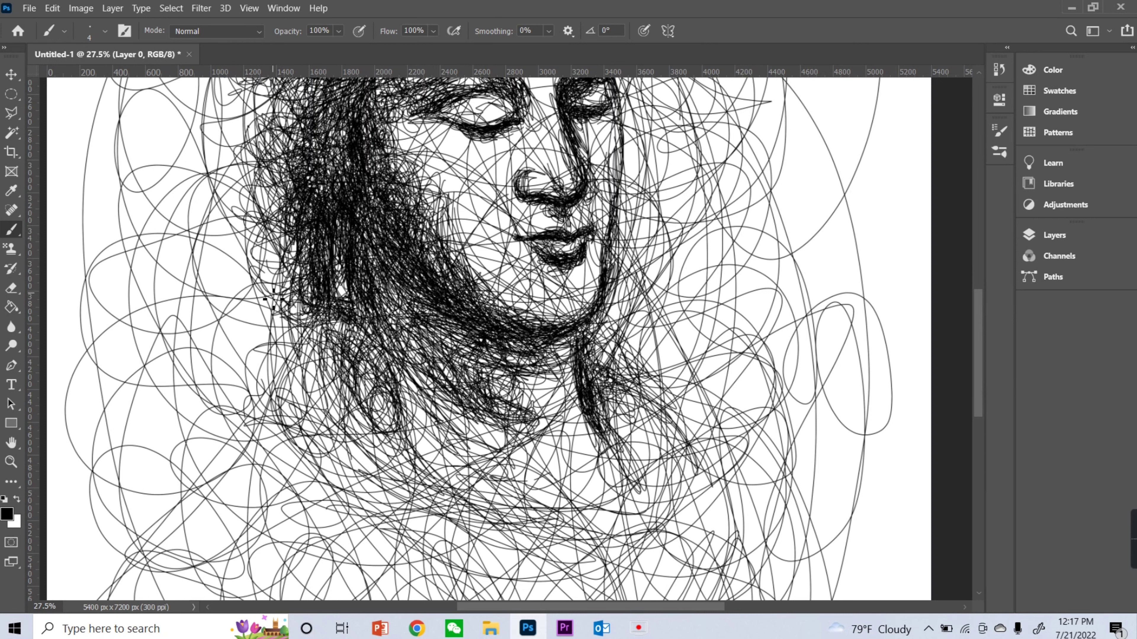
drag(386, 357, 386, 287)
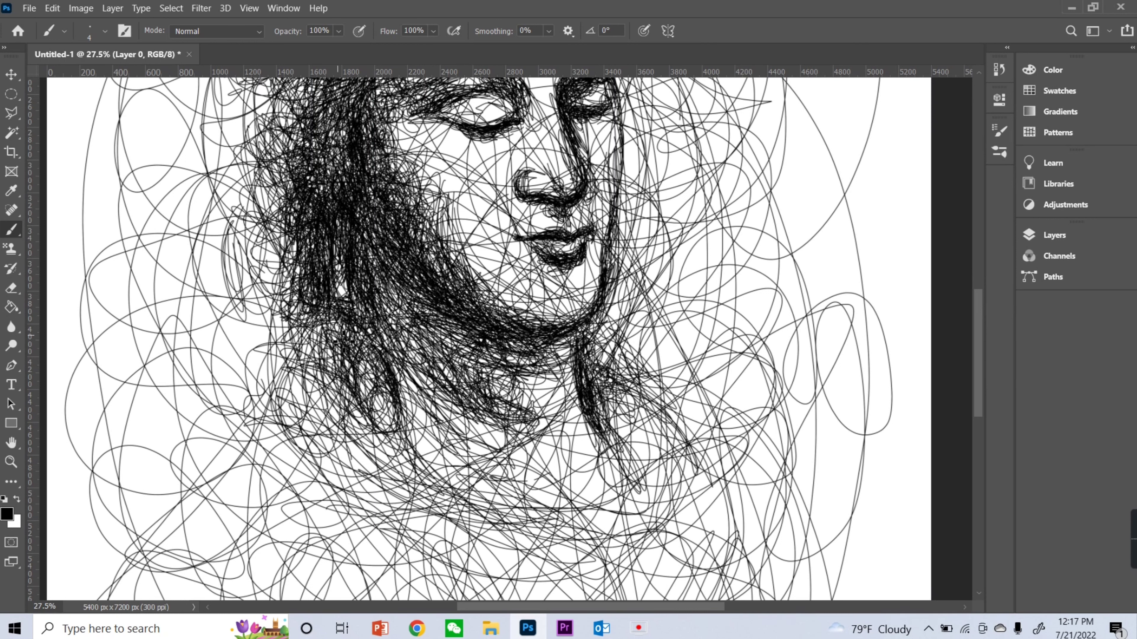
mouse_move(396, 365)
mouse_down()
mouse_move(434, 399)
mouse_move(420, 421)
mouse_move(465, 398)
mouse_up()
mouse_move(429, 314)
mouse_down()
mouse_move(453, 327)
mouse_move(457, 385)
mouse_move(389, 278)
mouse_move(415, 295)
mouse_up()
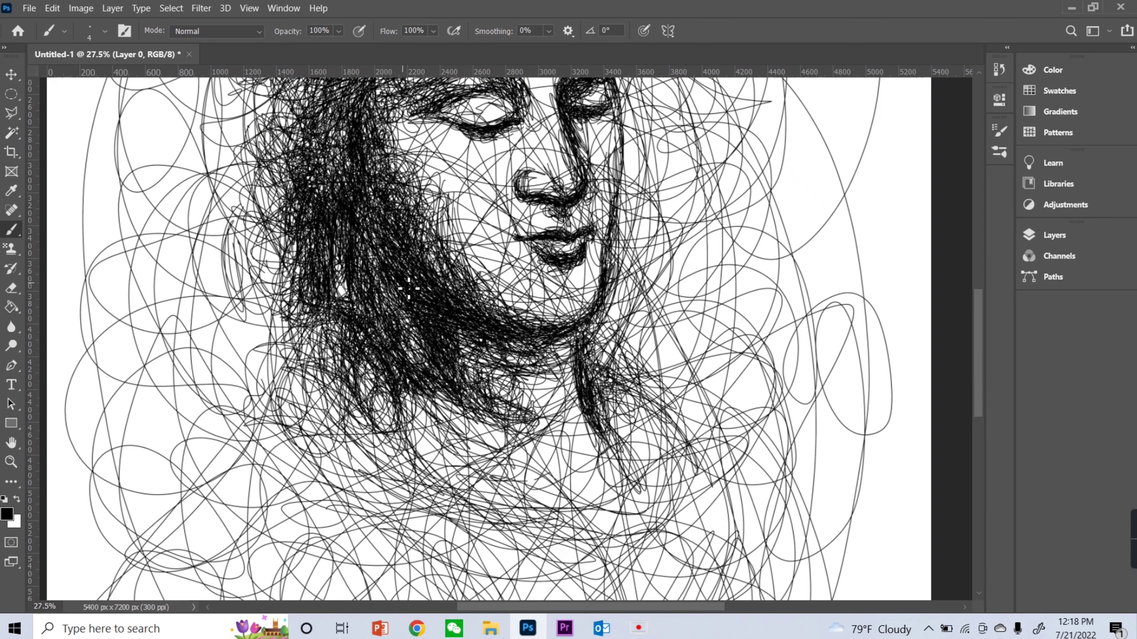
Remove one stray cheek stroke, then shade the cheek, neck, chin and chest.
mouse_move(469, 256)
mouse_down()
mouse_move(430, 179)
mouse_move(452, 268)
mouse_up()
key(ctrl+z)
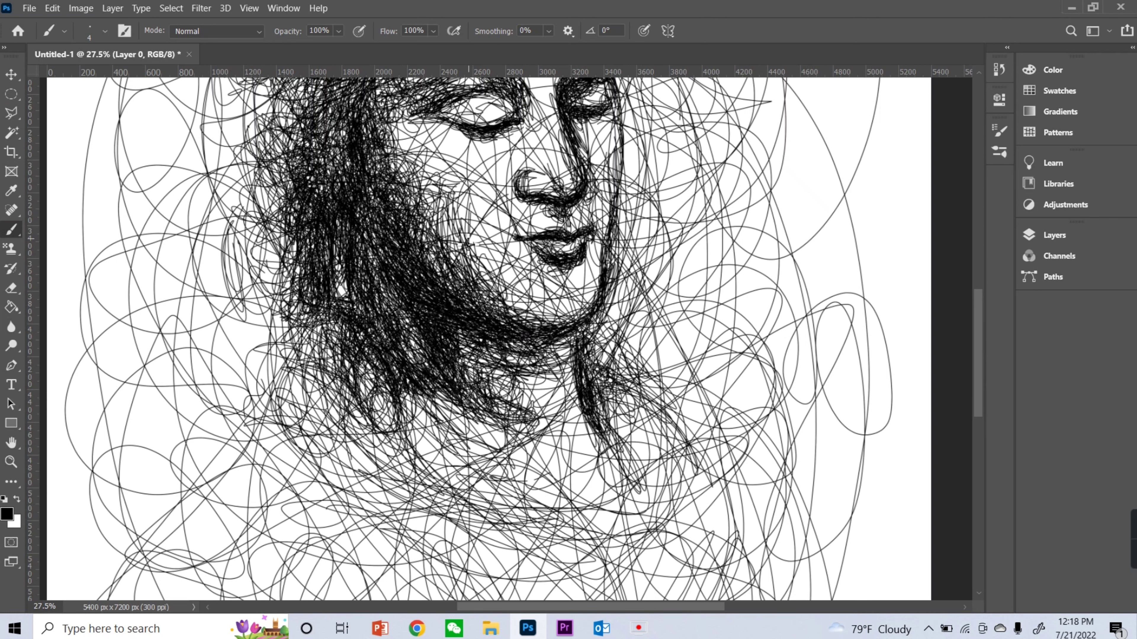
drag(466, 211, 510, 279)
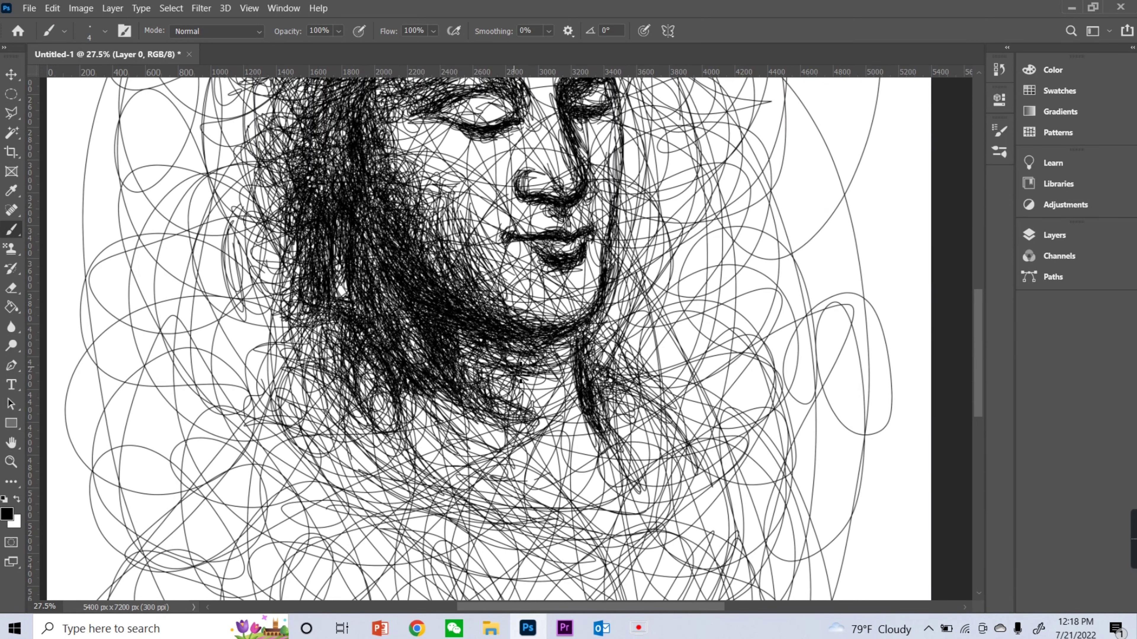
mouse_move(521, 372)
mouse_down()
mouse_move(500, 347)
mouse_move(508, 291)
mouse_up()
drag(385, 448, 618, 511)
Add more dark strokes over the chin, neck and chest.
drag(391, 406, 490, 504)
drag(760, 520, 629, 398)
scroll(227, 338, down, 5)
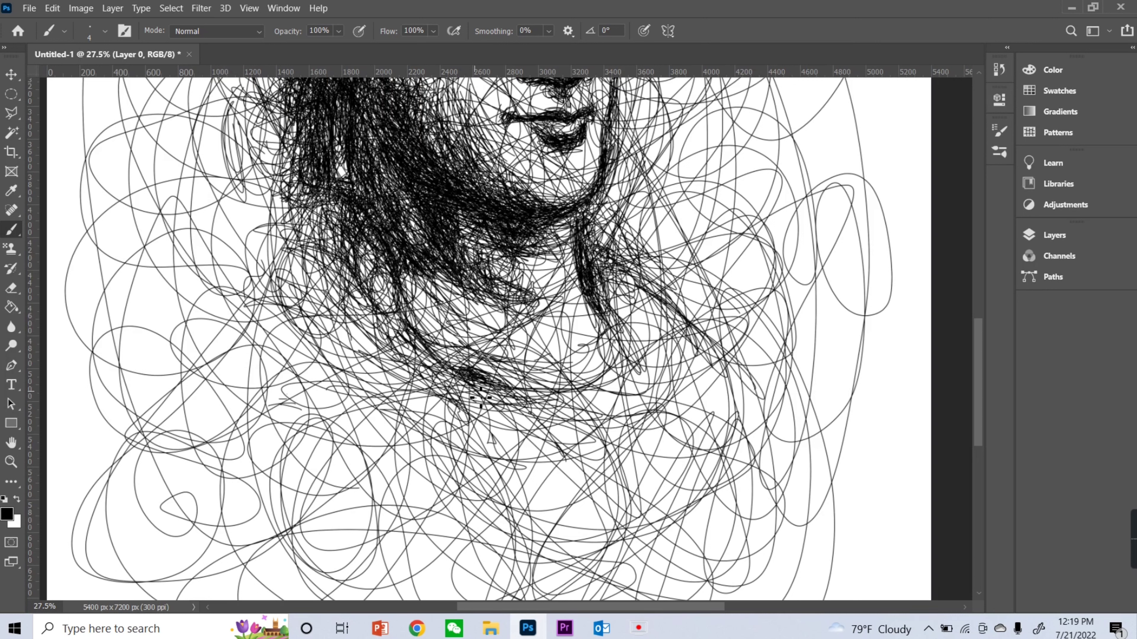
mouse_move(430, 367)
mouse_down()
mouse_move(475, 402)
mouse_move(505, 488)
mouse_up()
Draw long hair strands flowing down over the shoulder line.
drag(372, 280, 393, 350)
drag(313, 305, 411, 390)
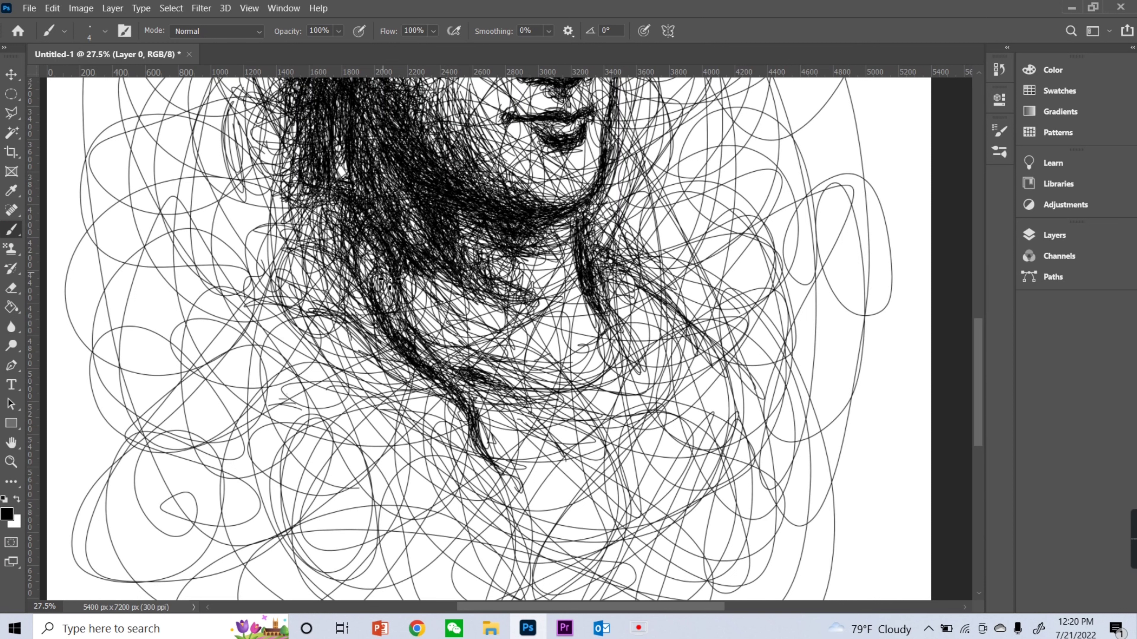
drag(380, 313, 378, 259)
mouse_move(257, 276)
mouse_down()
mouse_move(360, 314)
mouse_move(331, 300)
mouse_move(356, 324)
mouse_up()
mouse_move(403, 264)
mouse_down()
mouse_move(374, 285)
mouse_move(439, 327)
mouse_move(459, 322)
mouse_up()
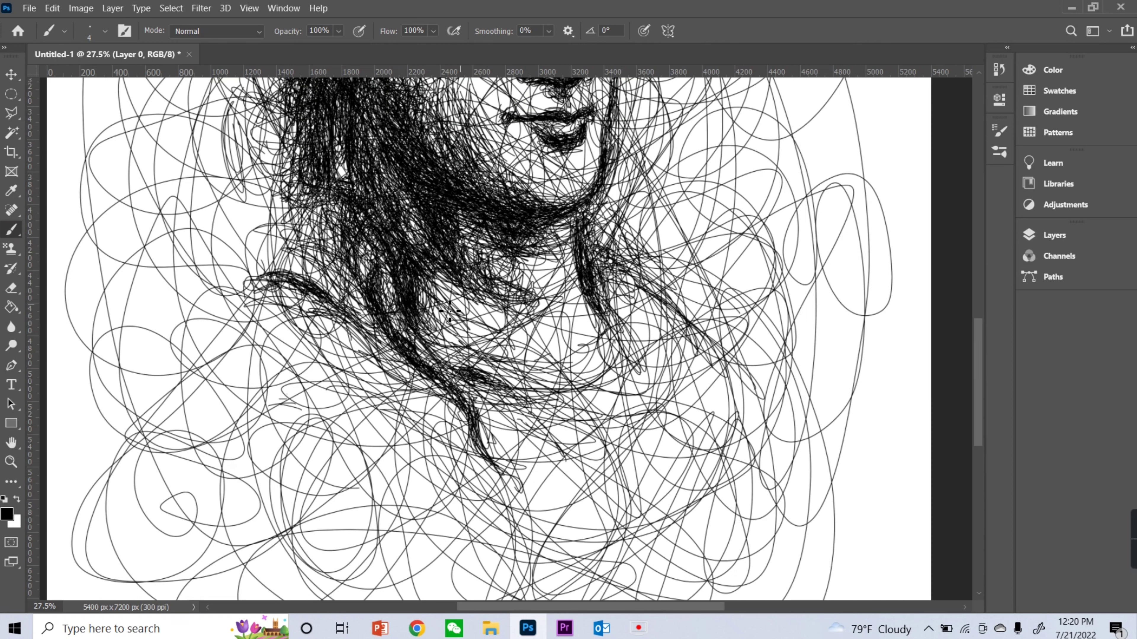
mouse_move(323, 195)
mouse_down()
mouse_move(313, 280)
mouse_move(345, 210)
mouse_up()
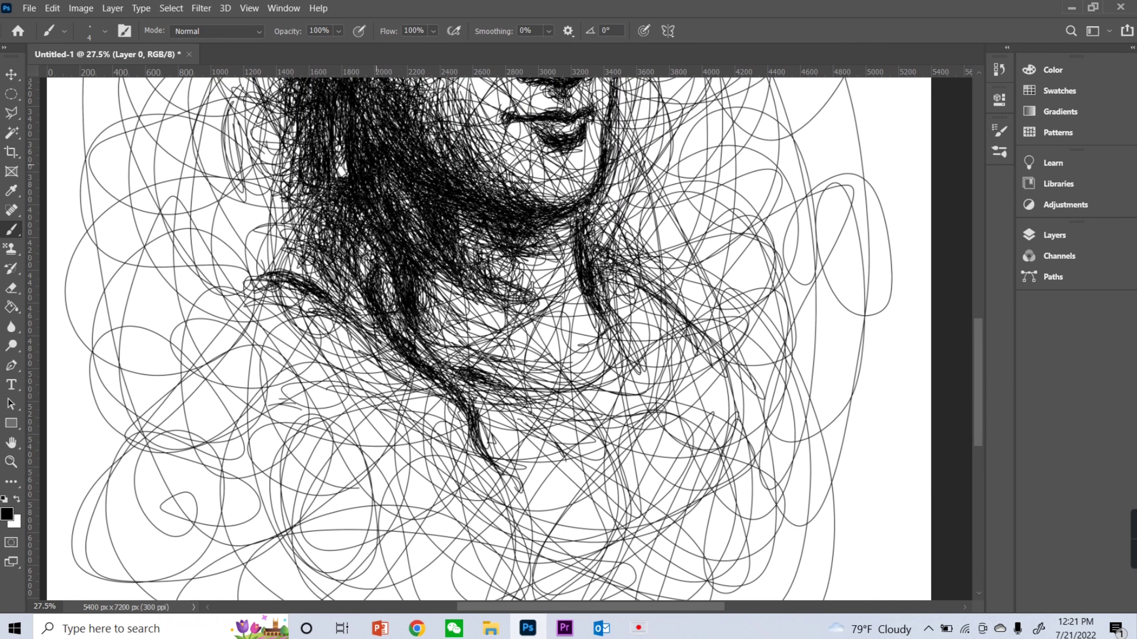
Darken and extend the hair strands falling past the lower neck on the right.
drag(535, 487, 645, 394)
mouse_move(649, 538)
mouse_down()
mouse_move(627, 340)
mouse_move(716, 483)
mouse_up()
mouse_move(618, 326)
mouse_down()
mouse_move(733, 505)
mouse_move(719, 388)
mouse_up()
drag(620, 336, 590, 220)
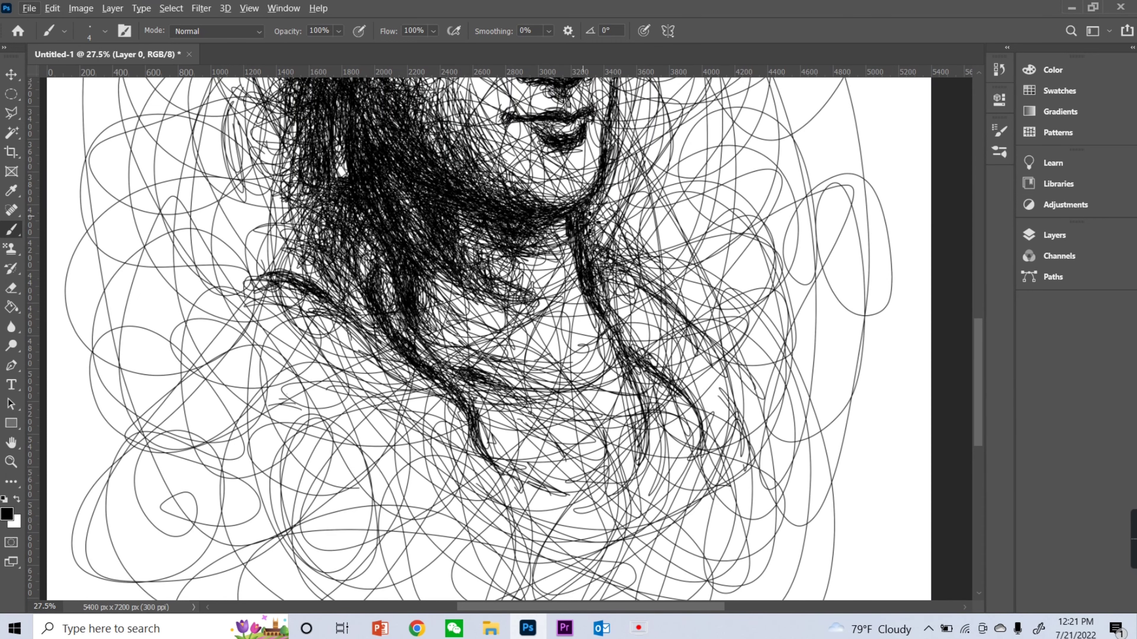
drag(579, 289, 611, 211)
drag(602, 260, 669, 293)
scroll(371, 293, down, 2)
scroll(371, 293, down, 2)
Fill the left hair and shoulder with dense looping strokes.
scroll(370, 293, up, 3)
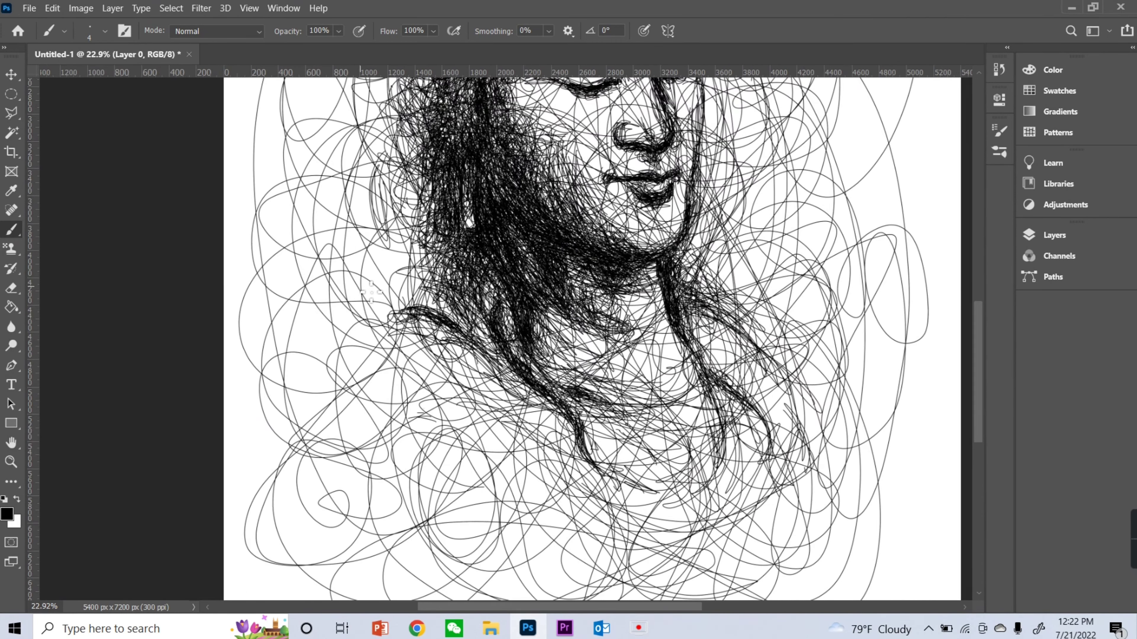
drag(371, 293, 368, 289)
mouse_move(370, 182)
mouse_down()
mouse_move(365, 332)
mouse_move(403, 457)
mouse_move(403, 323)
mouse_up()
mouse_move(385, 403)
mouse_down()
mouse_move(410, 332)
mouse_move(501, 425)
mouse_move(398, 269)
mouse_move(411, 358)
mouse_move(342, 307)
mouse_move(358, 340)
mouse_move(507, 470)
mouse_move(723, 484)
mouse_move(411, 394)
mouse_move(425, 269)
mouse_move(465, 381)
mouse_move(365, 405)
mouse_move(761, 482)
mouse_move(716, 340)
mouse_move(725, 354)
mouse_move(524, 295)
mouse_move(578, 354)
mouse_move(541, 322)
mouse_move(418, 146)
mouse_move(340, 291)
mouse_move(353, 170)
mouse_move(394, 223)
mouse_move(380, 175)
mouse_move(403, 224)
mouse_move(402, 201)
mouse_move(429, 171)
mouse_move(322, 313)
mouse_move(362, 222)
mouse_move(313, 447)
mouse_move(356, 273)
mouse_move(351, 232)
mouse_up()
scroll(354, 170, up, 2)
scroll(353, 170, up, 2)
mouse_move(347, 345)
mouse_down()
mouse_move(354, 403)
mouse_move(314, 514)
mouse_move(429, 425)
mouse_move(469, 367)
mouse_move(436, 385)
mouse_move(469, 430)
mouse_move(429, 394)
mouse_up()
scroll(454, 443, down, 3)
Darken the hair above and left of the face, the bun, and the lower-left hair.
mouse_move(398, 160)
mouse_down()
mouse_move(420, 199)
mouse_move(463, 191)
mouse_up()
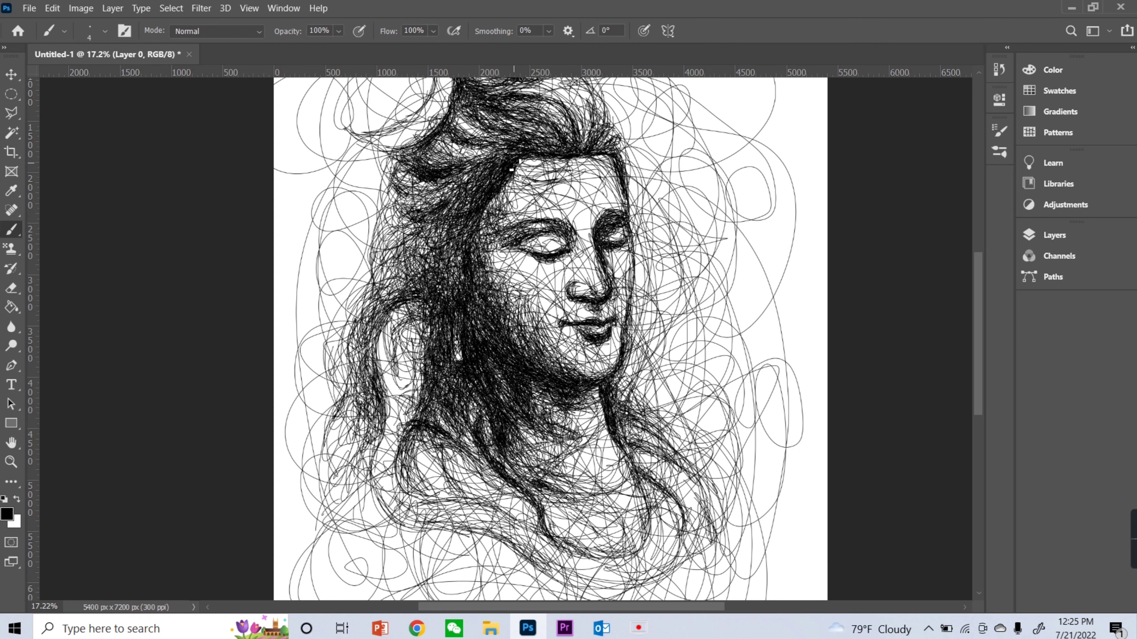
mouse_move(465, 246)
mouse_down()
mouse_move(380, 300)
mouse_move(441, 256)
mouse_up()
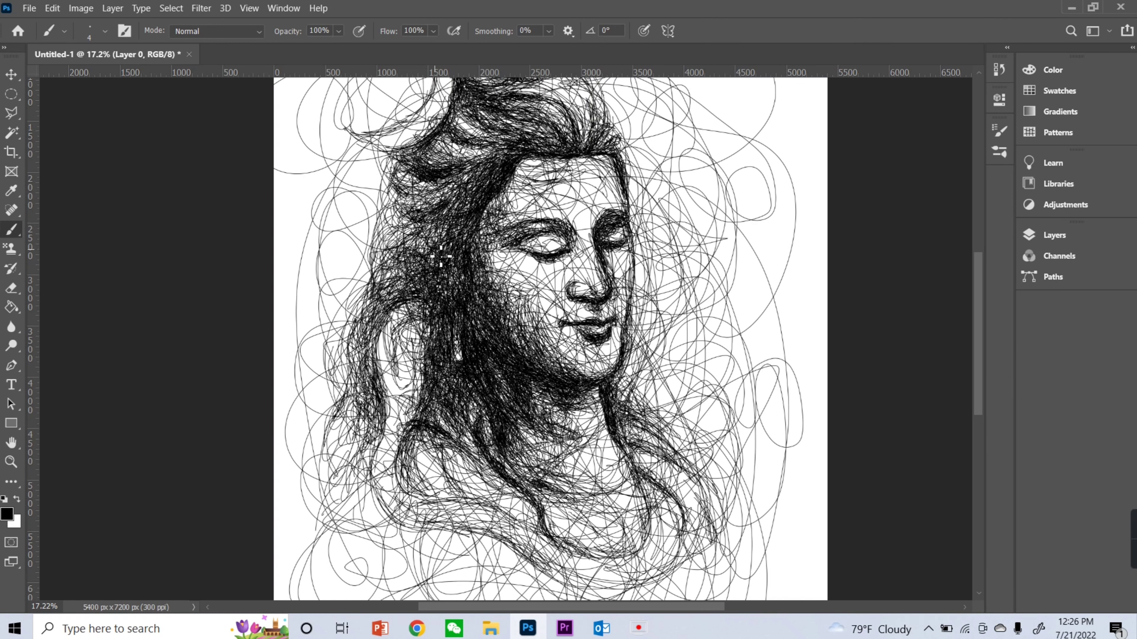
scroll(617, 156, up, 2)
mouse_move(609, 156)
mouse_down()
mouse_move(631, 211)
mouse_move(627, 231)
mouse_up()
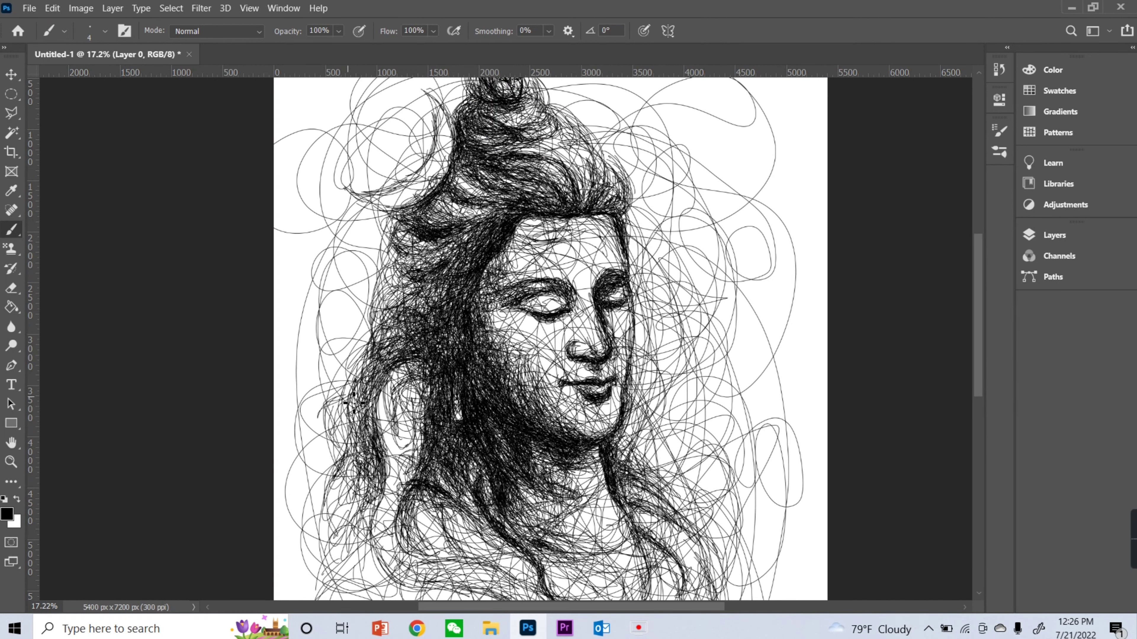
drag(349, 397, 309, 447)
mouse_move(313, 430)
mouse_down()
mouse_move(354, 403)
mouse_move(353, 421)
mouse_move(357, 403)
mouse_up()
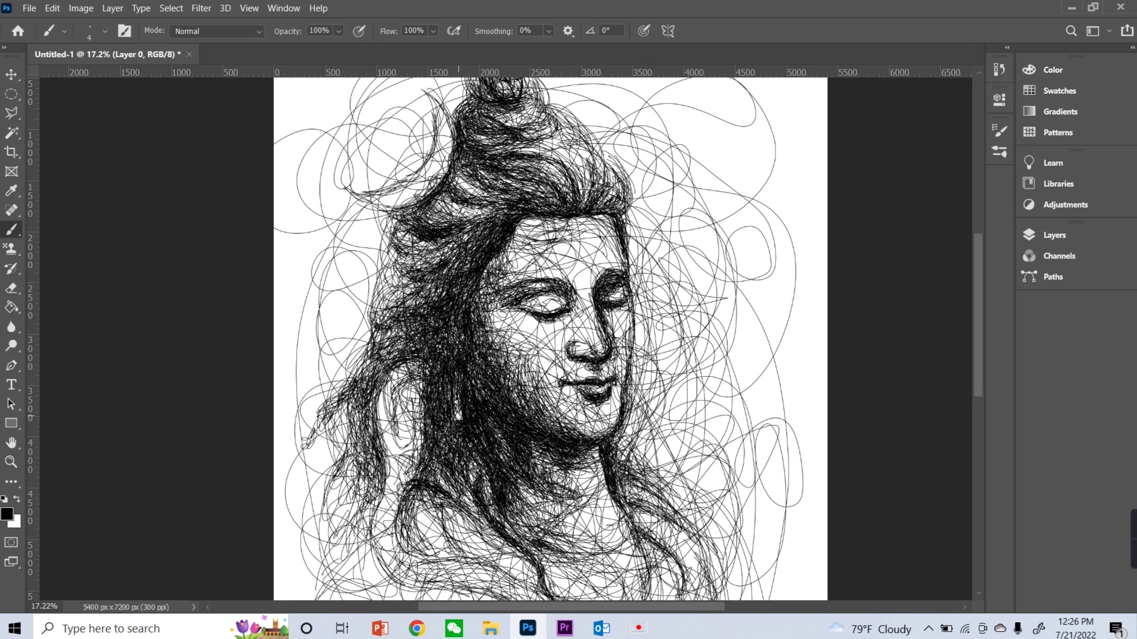
mouse_move(429, 506)
mouse_down()
mouse_move(456, 537)
mouse_move(322, 537)
mouse_up()
drag(313, 492, 367, 438)
Darken the lower and left hair with dense scribbled brush loops.
scroll(372, 354, down, 3)
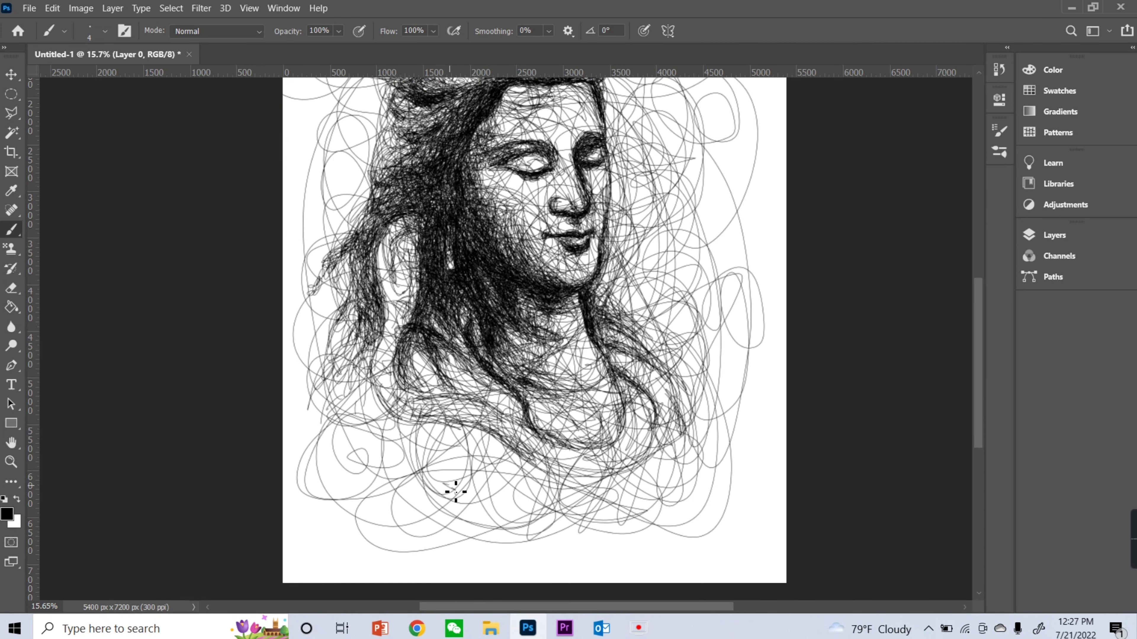
mouse_move(451, 488)
mouse_down()
mouse_move(380, 406)
mouse_move(349, 447)
mouse_up()
drag(718, 355, 652, 488)
drag(577, 492, 461, 430)
drag(461, 430, 487, 490)
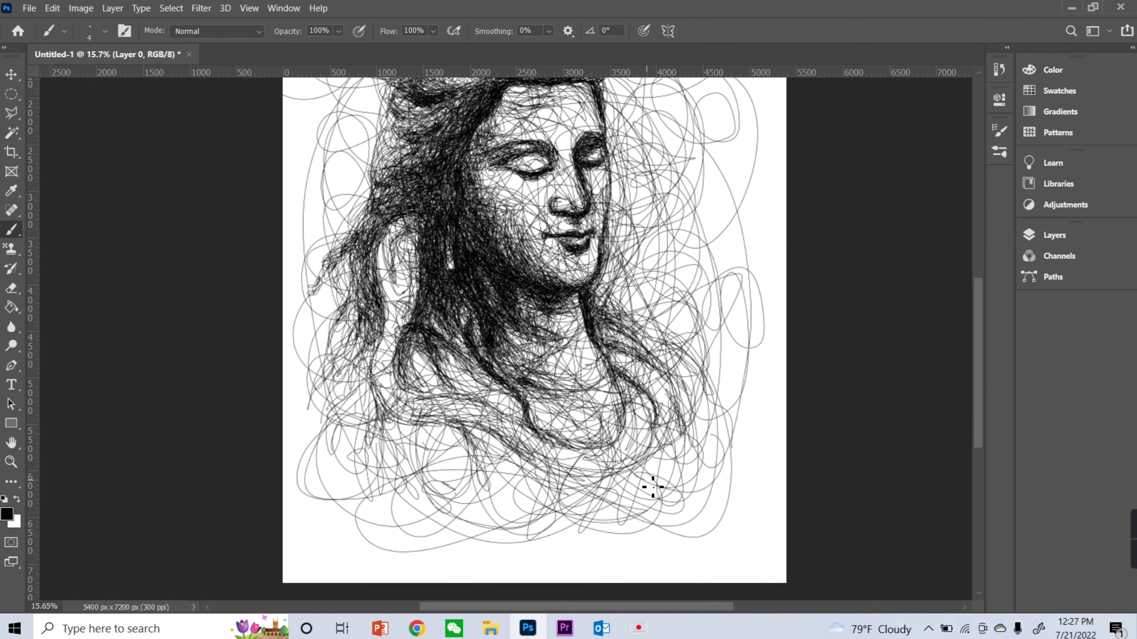
mouse_move(405, 375)
mouse_down()
mouse_move(425, 358)
mouse_move(333, 377)
mouse_move(379, 248)
mouse_up()
Deepen scribble shading around the eyes and nose, the right neck, lower chest and lower-left hair.
mouse_move(636, 405)
mouse_down()
mouse_move(613, 443)
mouse_move(658, 468)
mouse_move(492, 403)
mouse_move(626, 304)
mouse_move(671, 402)
mouse_up()
drag(358, 439, 335, 331)
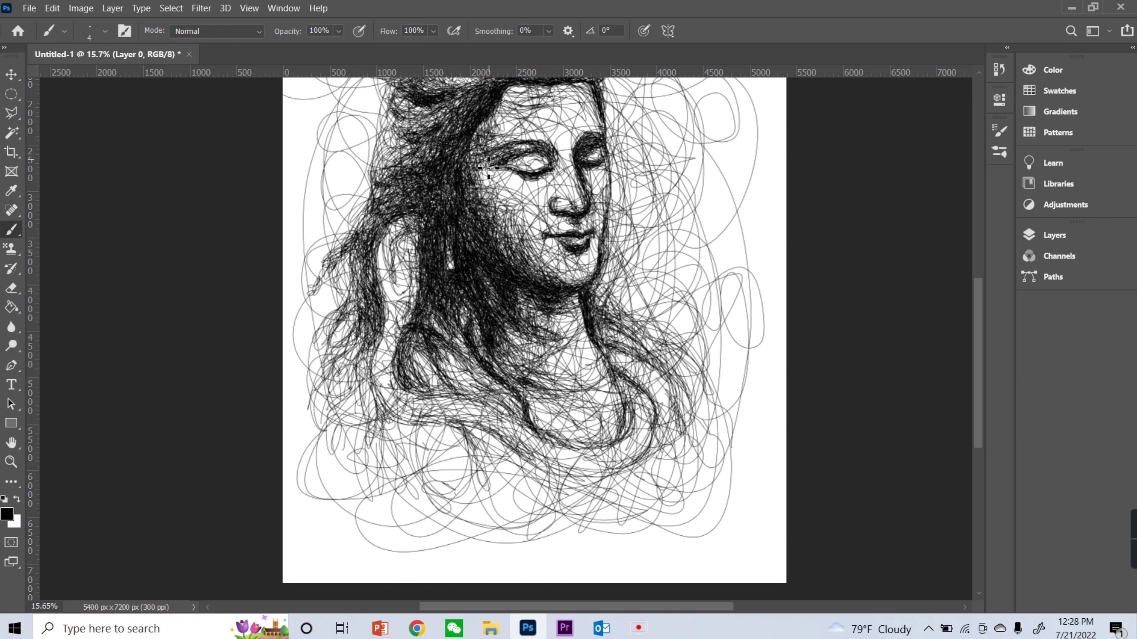
drag(501, 152, 483, 197)
drag(551, 156, 559, 172)
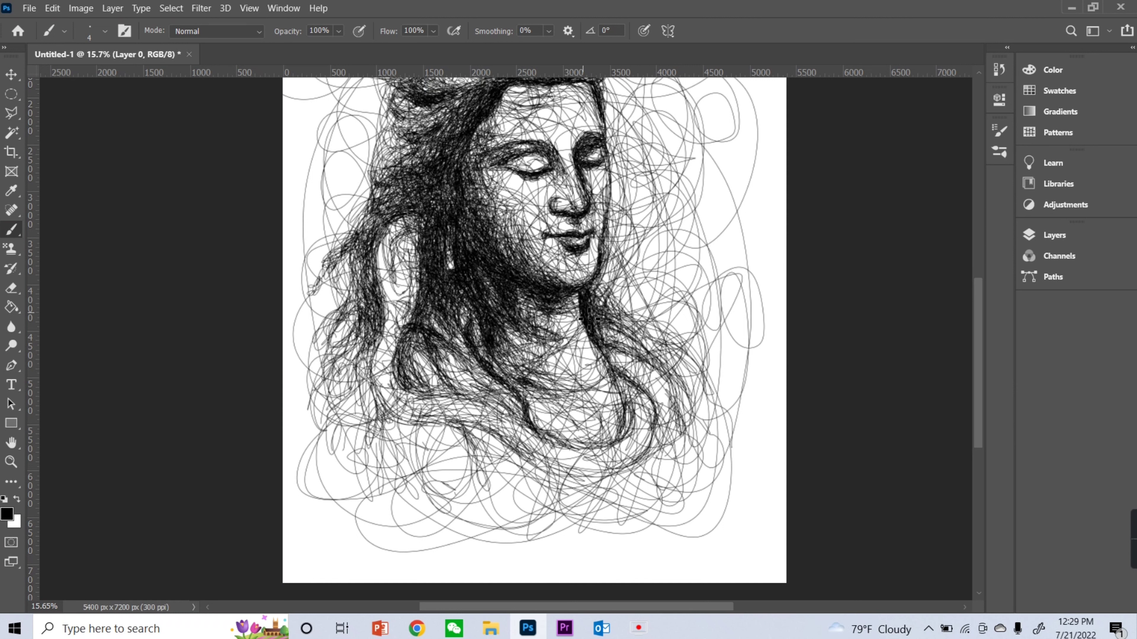
drag(589, 318, 617, 381)
drag(425, 358, 431, 452)
drag(497, 434, 582, 466)
drag(313, 327, 381, 404)
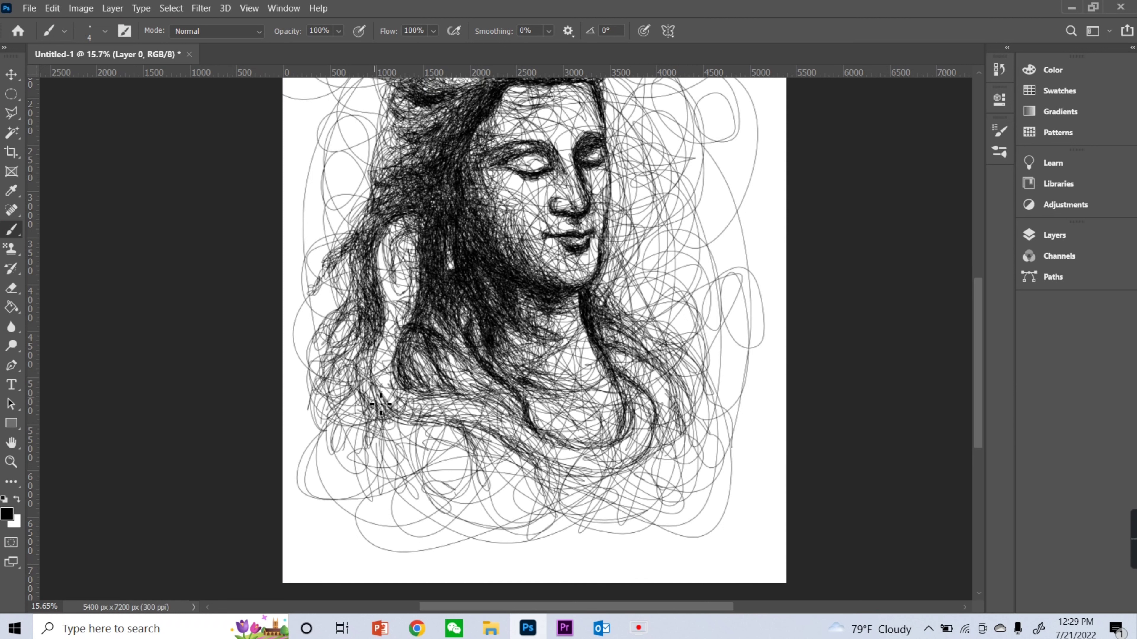
scroll(368, 305, up, 3)
Add dark scribbled strands through the central hair beside the face.
drag(461, 269, 514, 247)
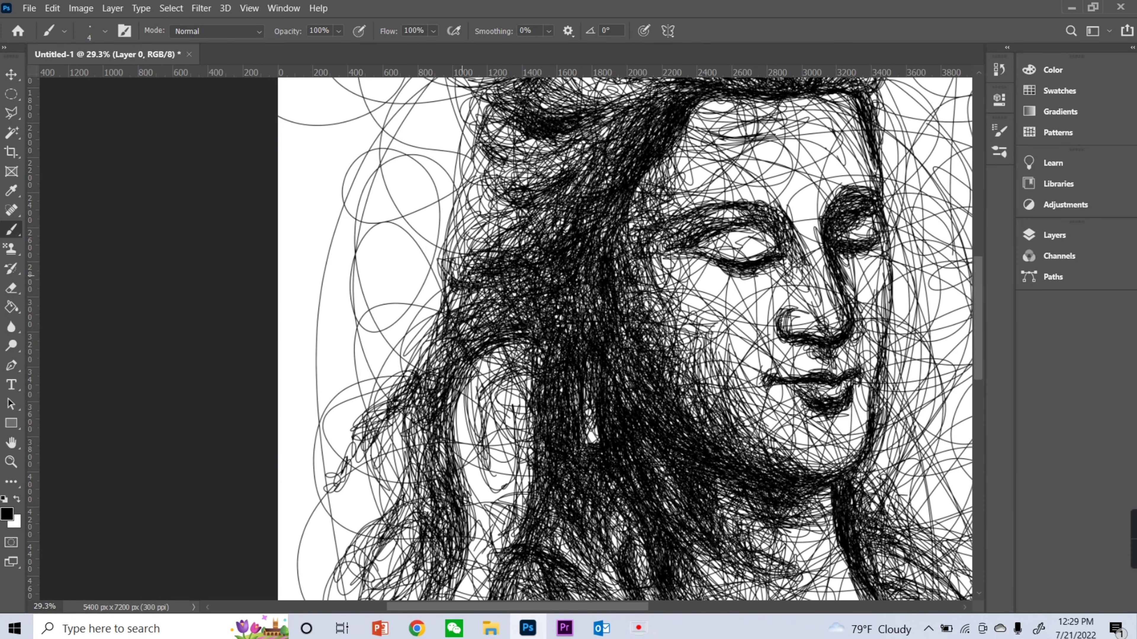
mouse_move(550, 356)
mouse_down()
mouse_move(488, 353)
mouse_move(590, 278)
mouse_move(466, 352)
mouse_up()
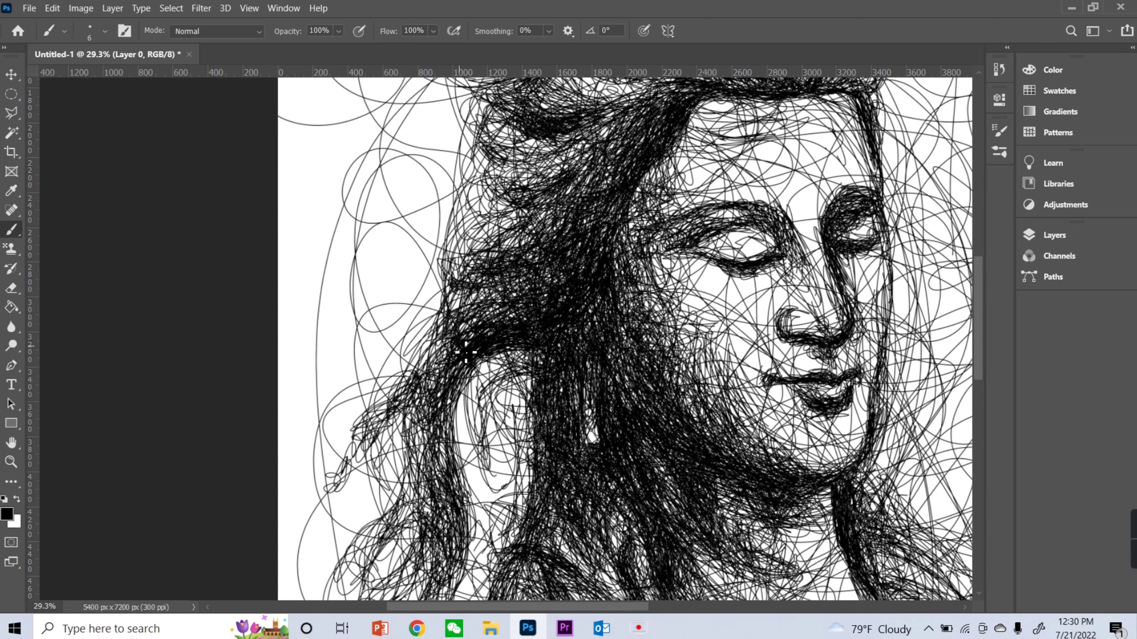
drag(609, 343, 636, 402)
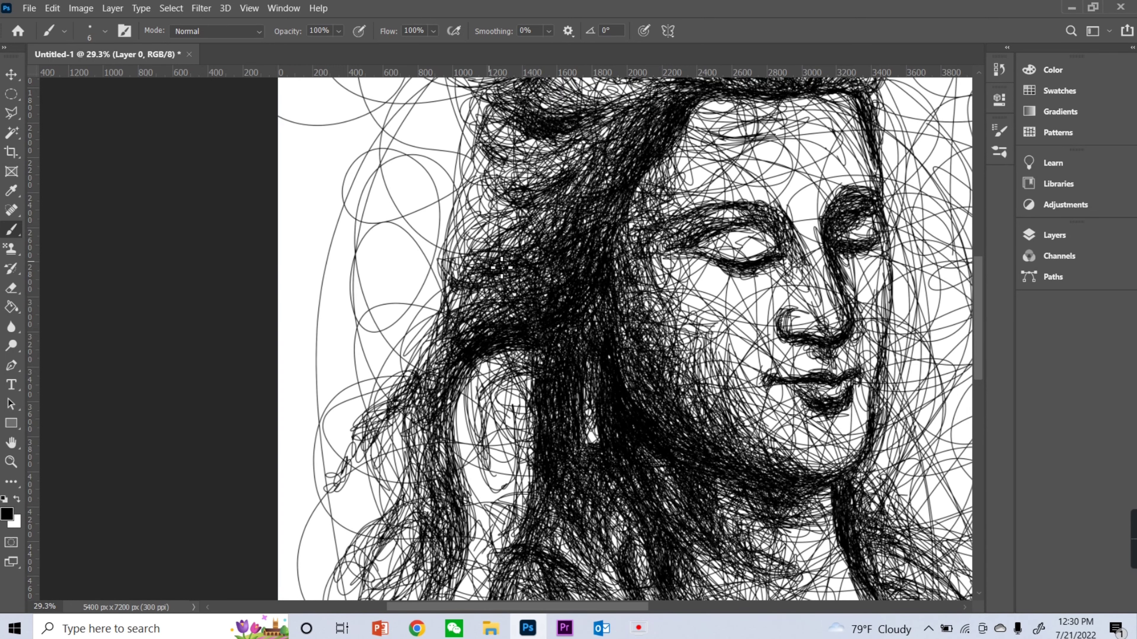
mouse_move(501, 267)
mouse_down()
mouse_move(586, 179)
mouse_move(579, 121)
mouse_up()
scroll(579, 118, down, 5)
Shade the right neck and shoulder and scribble more strokes into the lower hair.
mouse_move(649, 340)
mouse_down()
mouse_move(429, 425)
mouse_move(416, 502)
mouse_move(448, 367)
mouse_move(483, 345)
mouse_up()
mouse_move(770, 406)
mouse_down()
mouse_move(761, 309)
mouse_move(786, 353)
mouse_up()
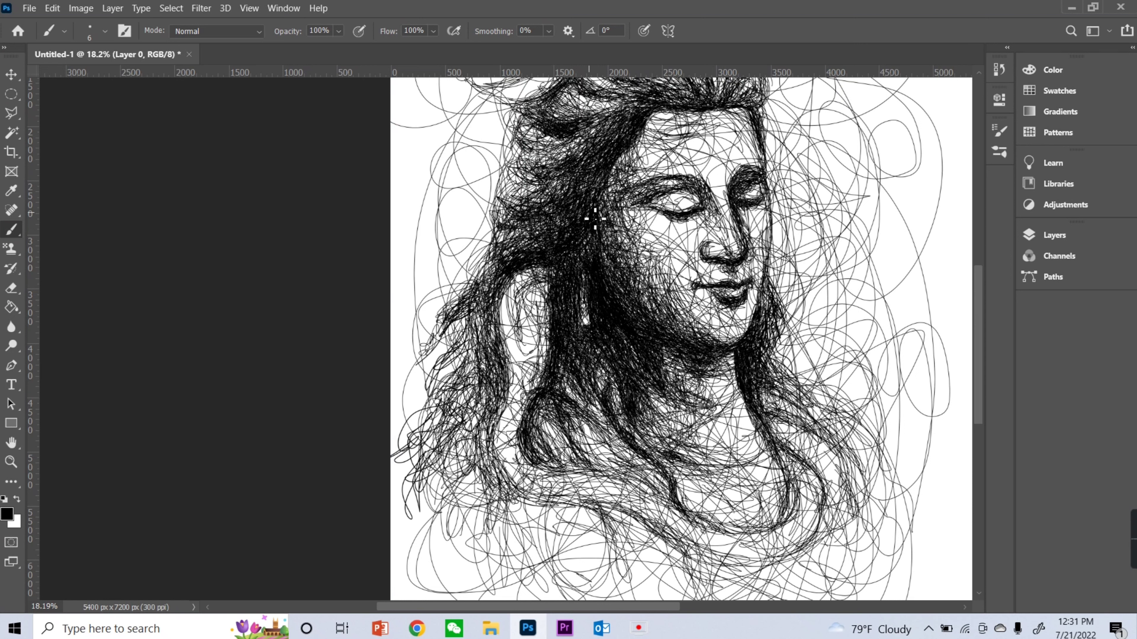
scroll(591, 205, down, 4)
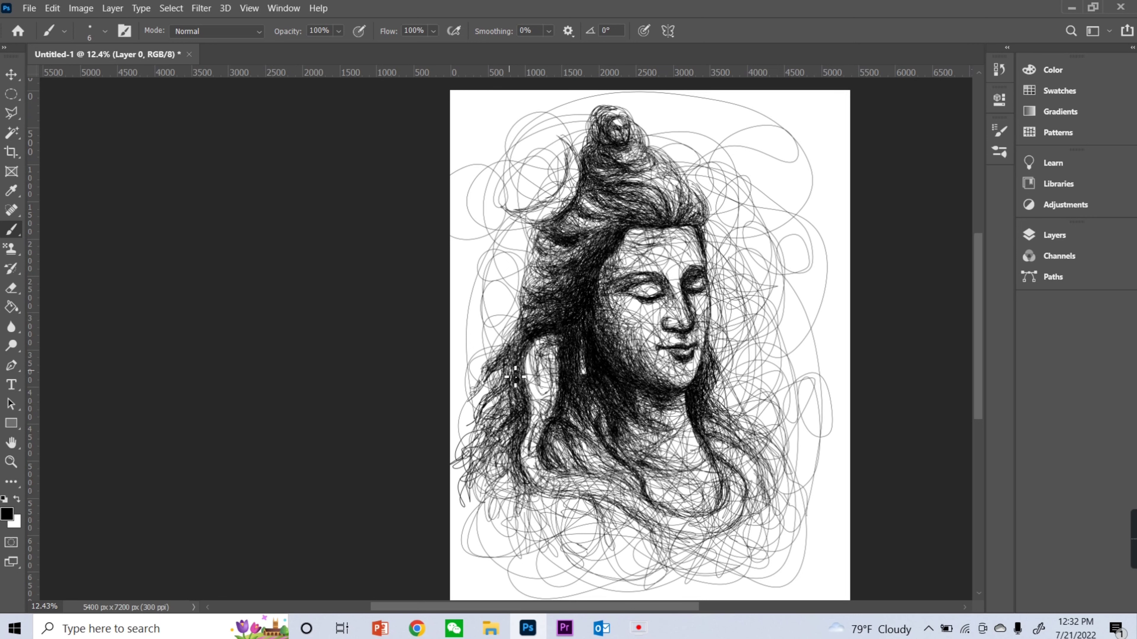
mouse_move(572, 382)
mouse_down()
mouse_move(617, 506)
mouse_move(542, 494)
mouse_up()
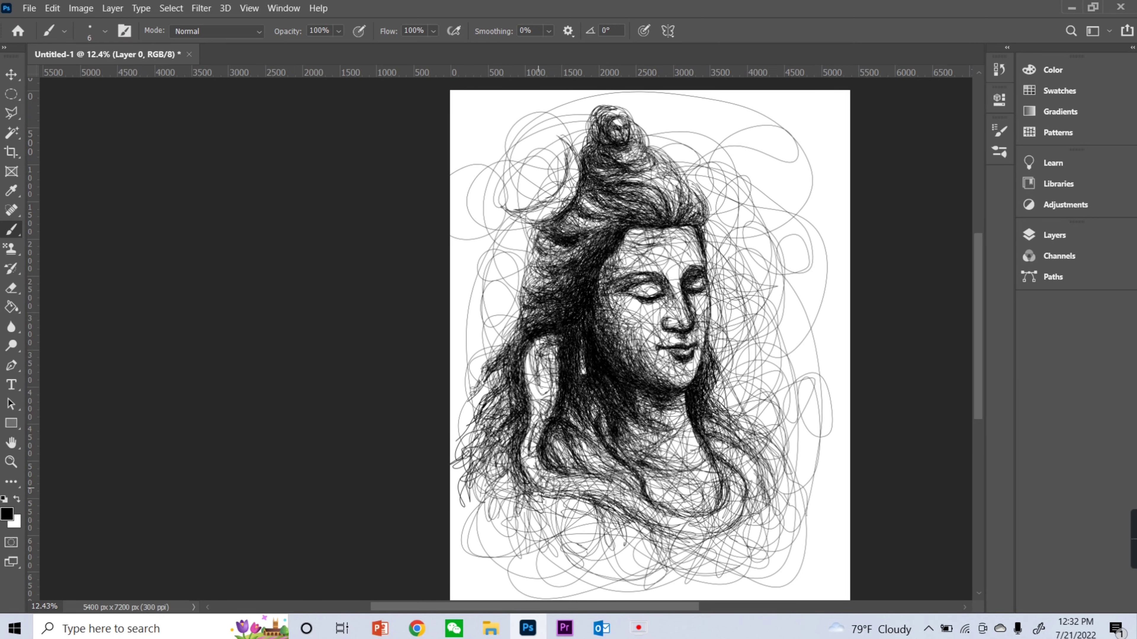
scroll(799, 269, up, 7)
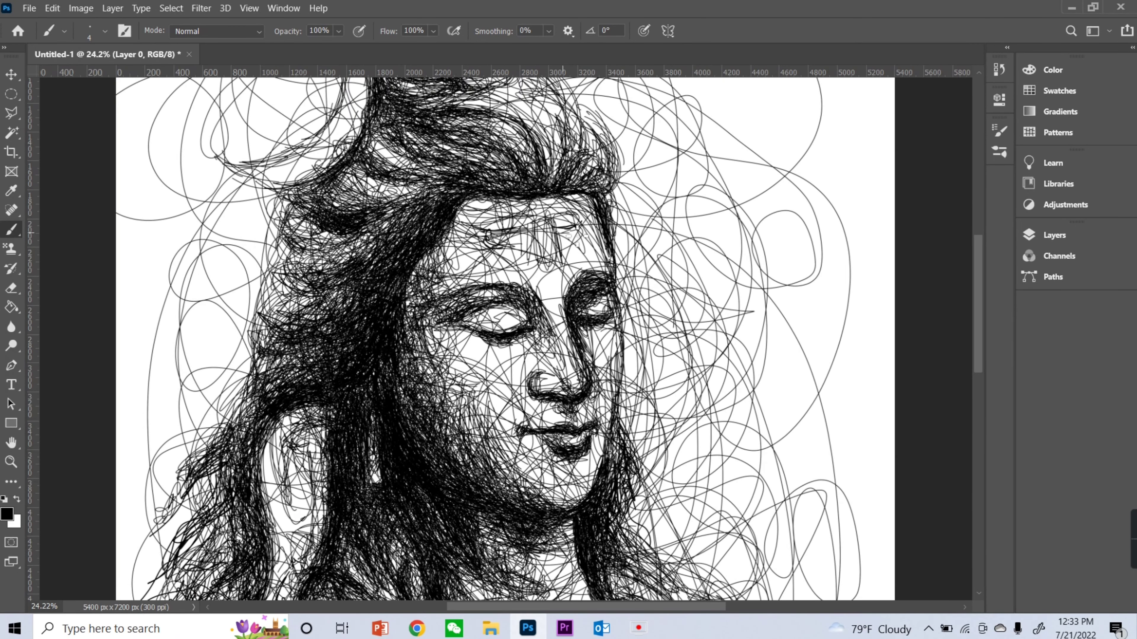
Brush three horizontal tilak stripes with a central vertical mark onto the forehead.
mouse_move(497, 230)
mouse_down()
mouse_move(578, 233)
mouse_move(529, 257)
mouse_up()
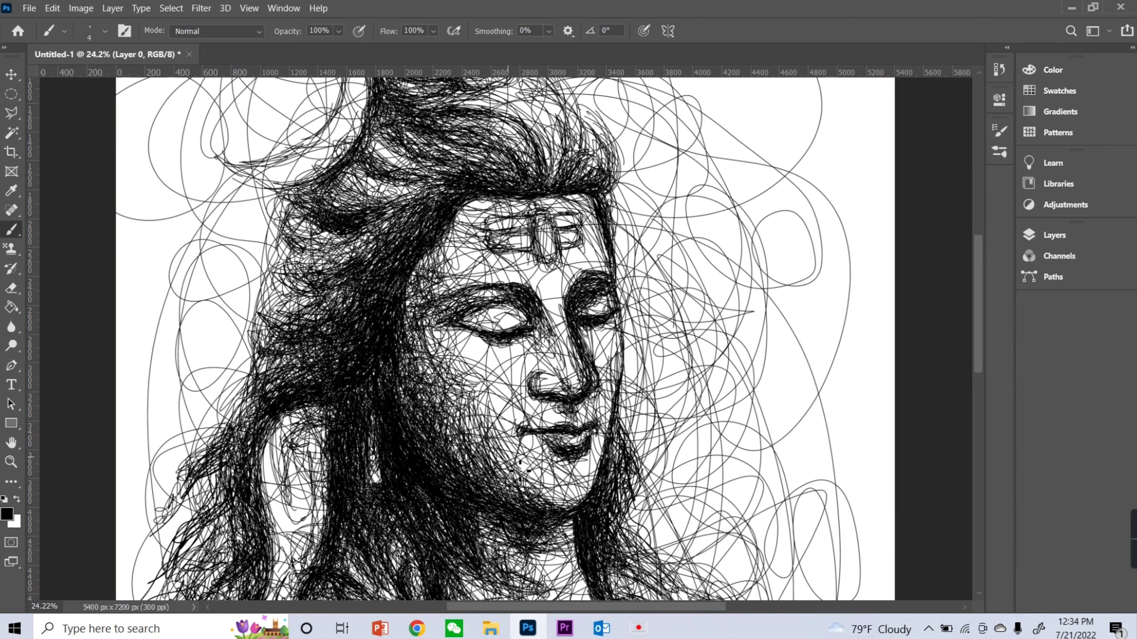
scroll(436, 220, down, 3)
Scroll the canvas to the lower-right corner for the signature and 2022 date.
scroll(448, 246, down, 2)
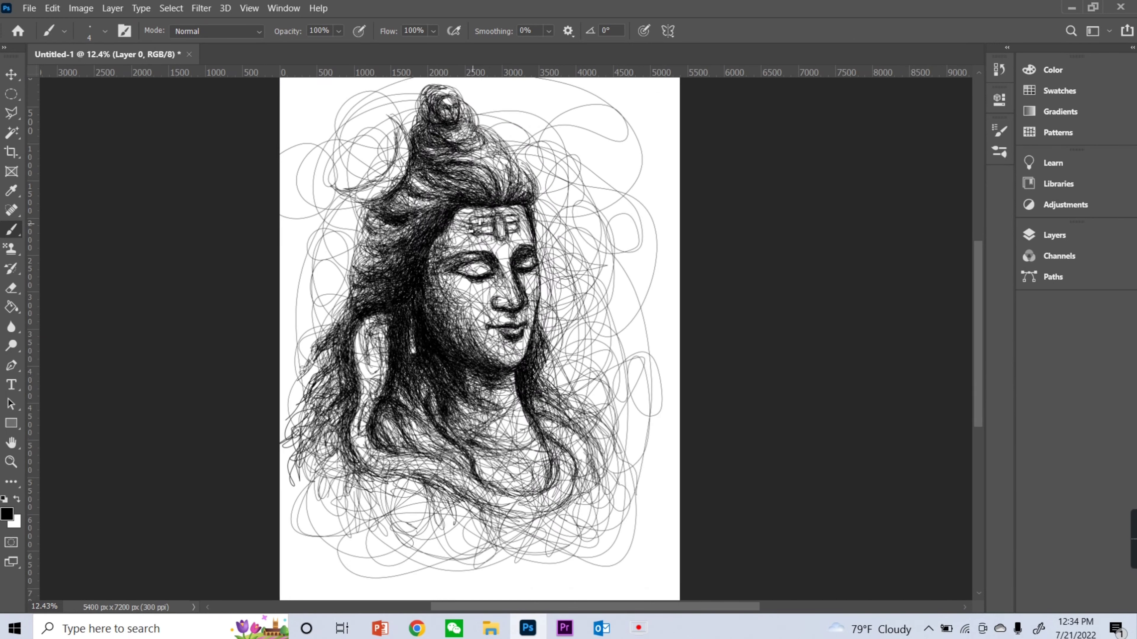
scroll(470, 268, up, 3)
scroll(501, 300, down, 3)
scroll(581, 403, up, 2)
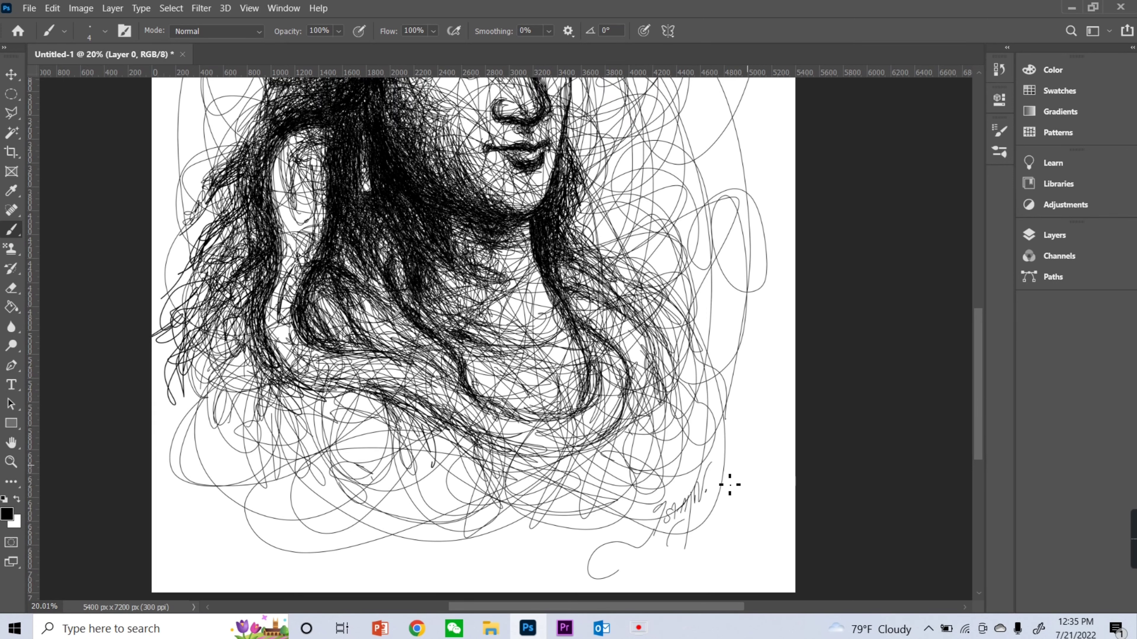
scroll(734, 439, down, 3)
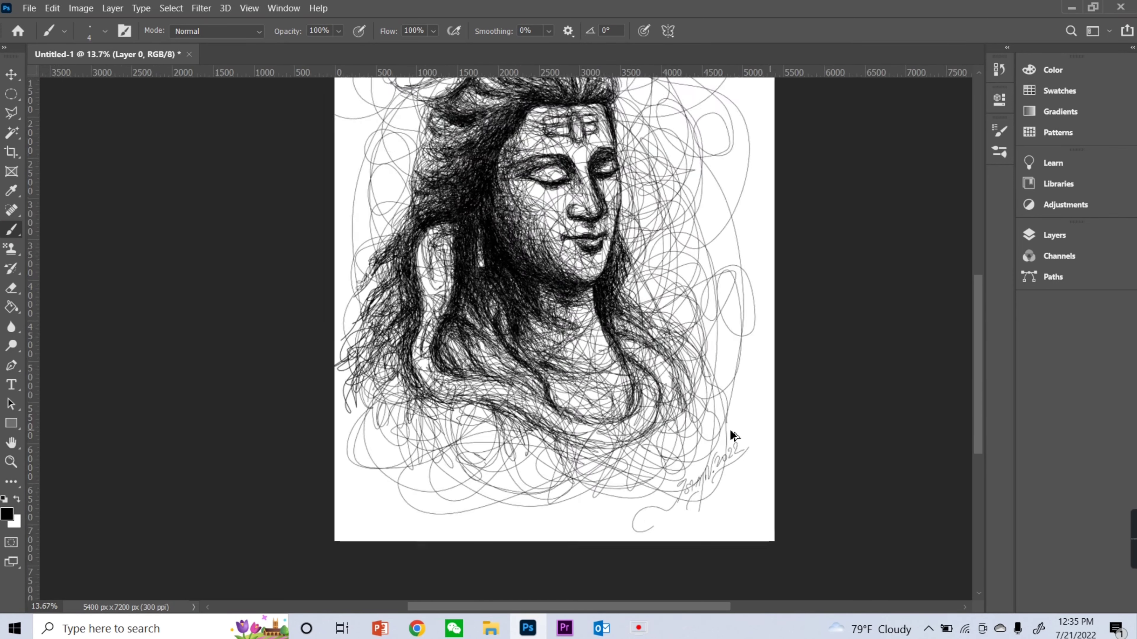
scroll(729, 429, down, 2)
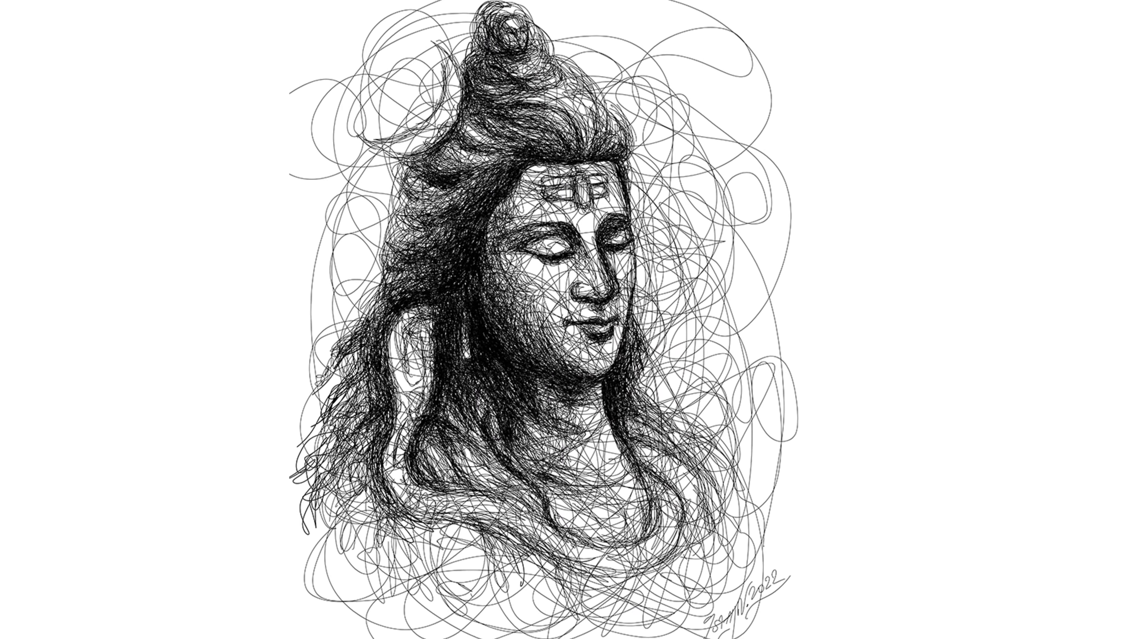